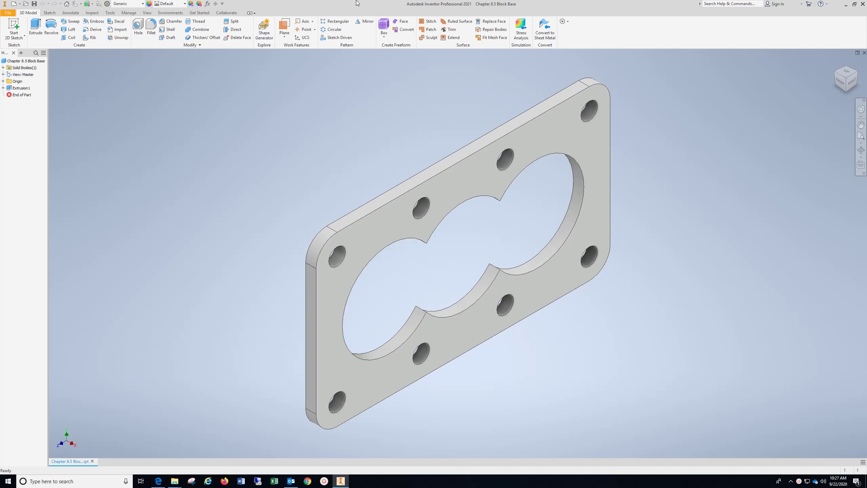
- Create a new drawing from the ANSI (in).idw template
{"action": "left_click", "coordinate": [8, 13]}
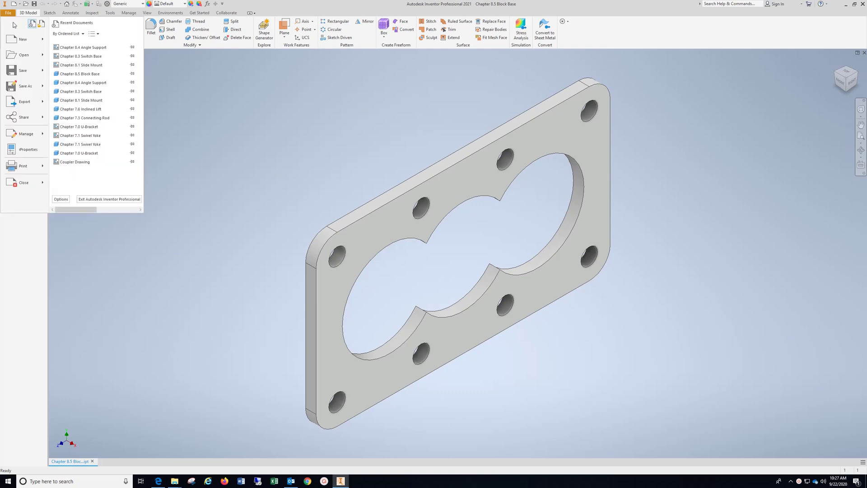
{"action": "left_click", "coordinate": [21, 39]}
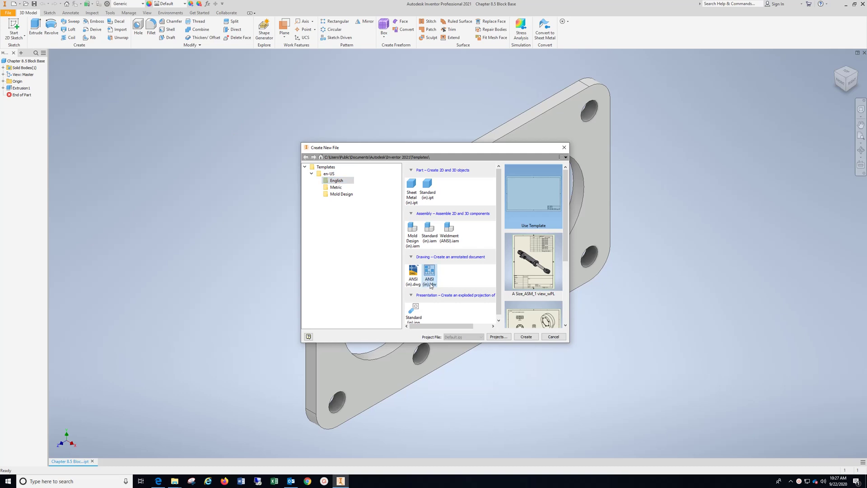
{"action": "left_click", "coordinate": [526, 337]}
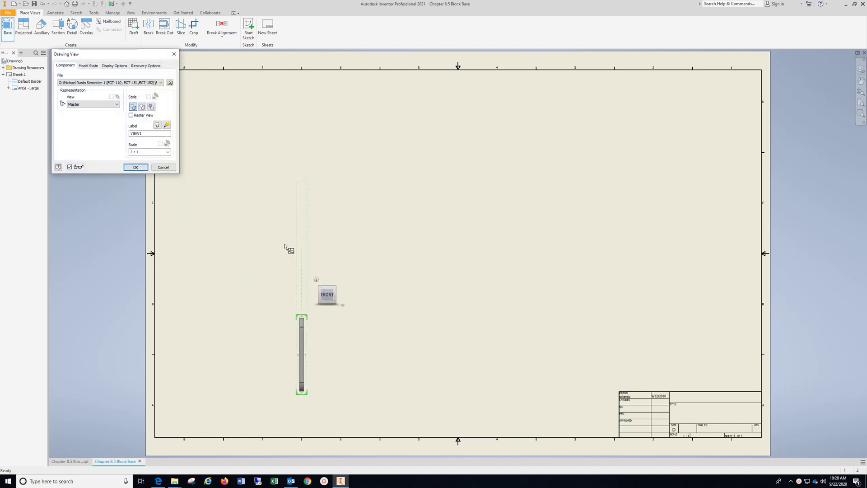
- Orient the Block Base view to show the plate face and set its scale to 1:5
{"action": "left_click", "coordinate": [342, 297]}
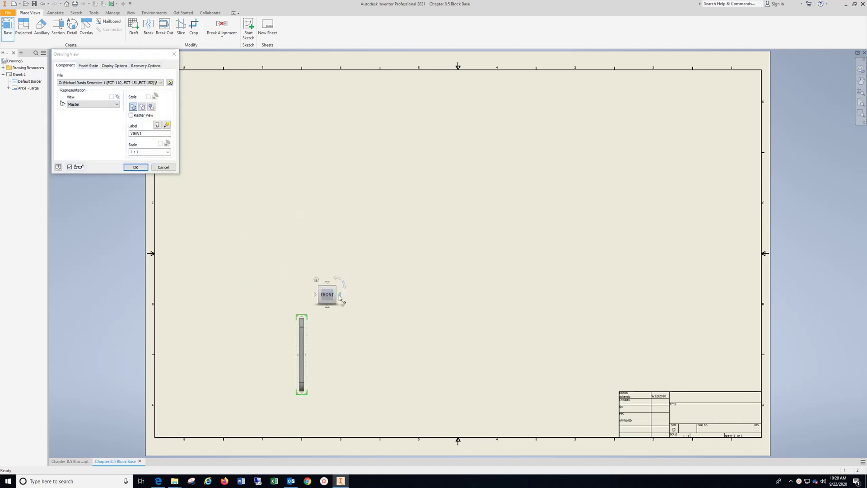
{"action": "left_click", "coordinate": [140, 151]}
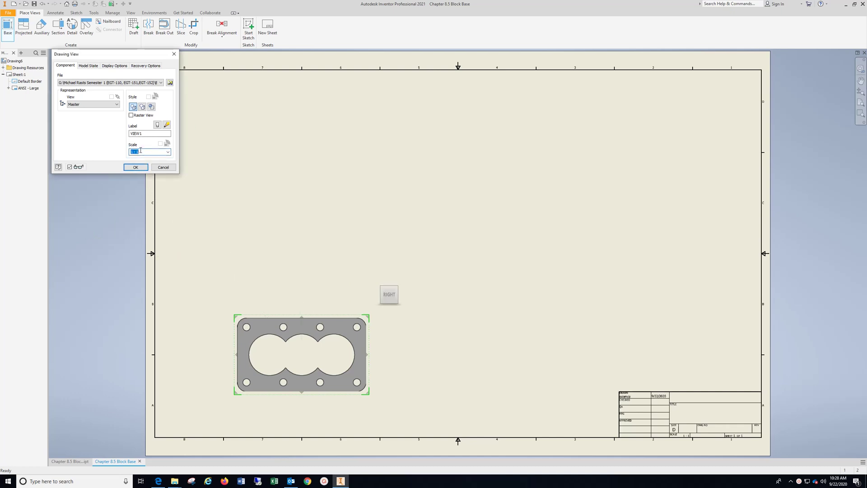
{"action": "type", "text": "1.5"}
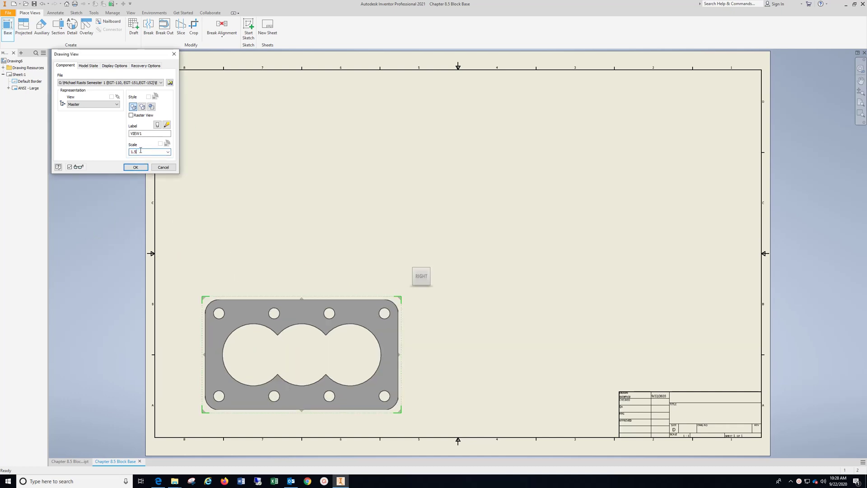
- Add top, right-side and isometric projections, then shift the view group up and right
{"action": "left_click", "coordinate": [305, 131]}
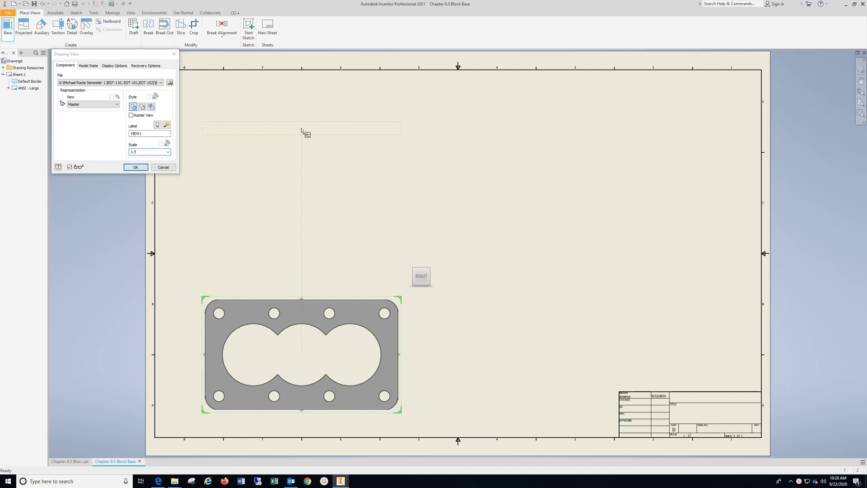
{"action": "left_click", "coordinate": [531, 338]}
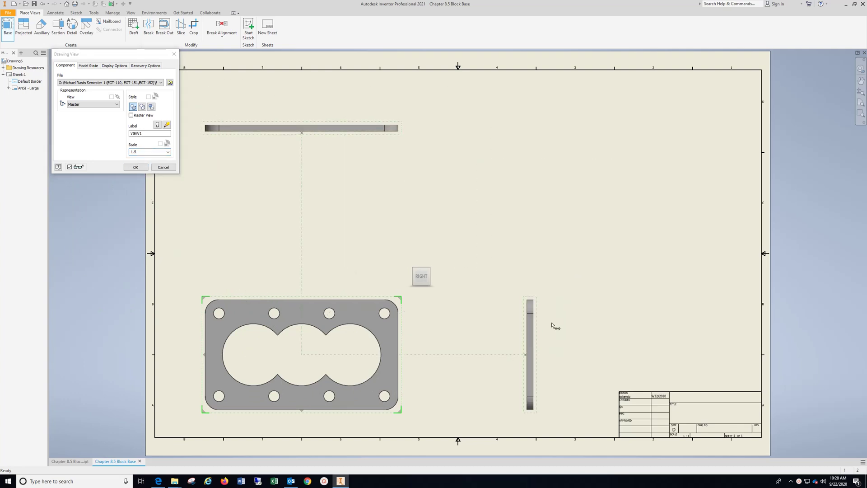
{"action": "left_click", "coordinate": [657, 163]}
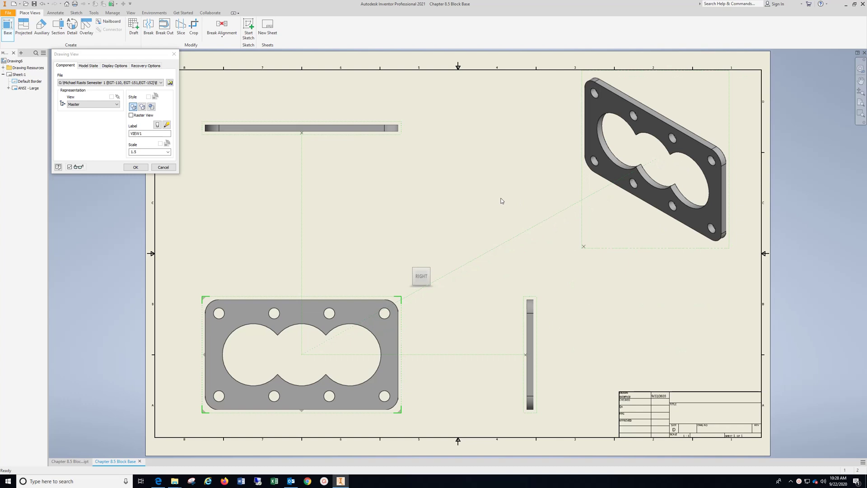
{"action": "right_click", "coordinate": [502, 200]}
{"action": "left_click", "coordinate": [536, 201]}
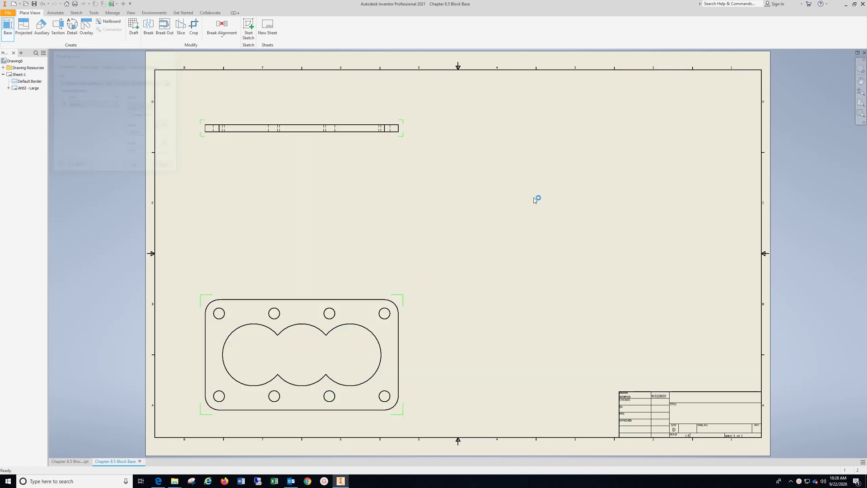
{"action": "left_click_drag", "start_coordinate": [349, 297], "coordinate": [376, 265]}
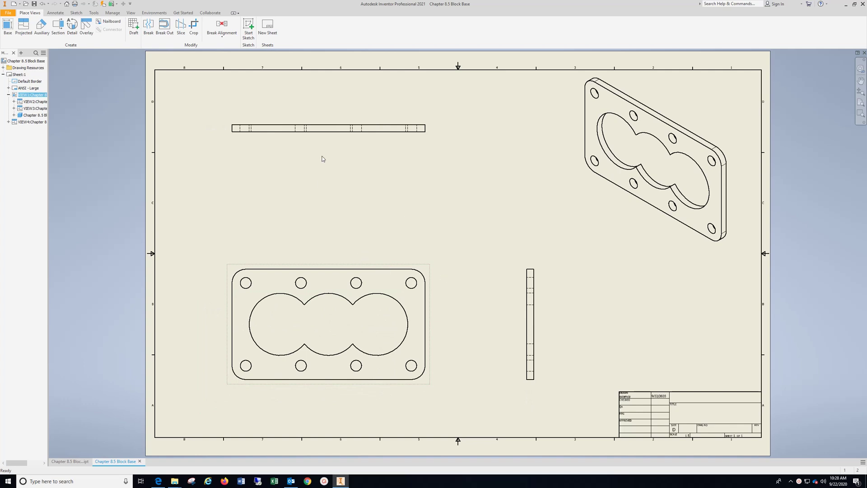
- Place center marks on the top and bottom holes and the left and right lobes
{"action": "left_click", "coordinate": [55, 12]}
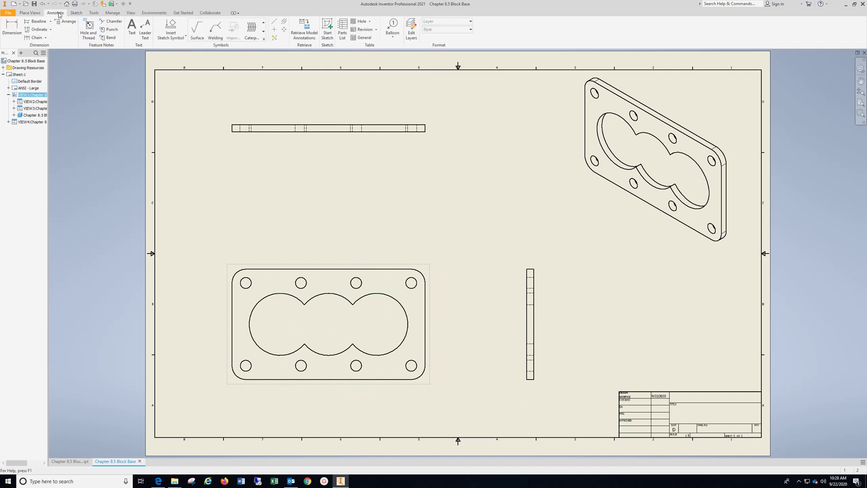
{"action": "left_click", "coordinate": [275, 29]}
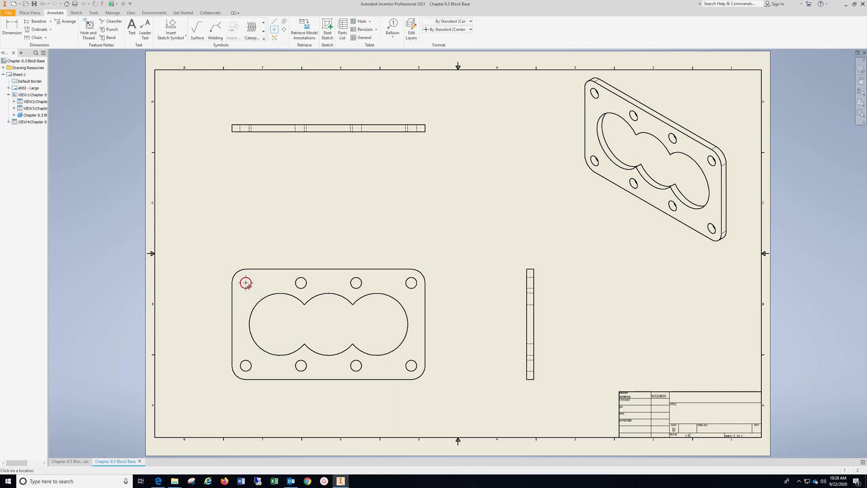
{"action": "left_click", "coordinate": [356, 283]}
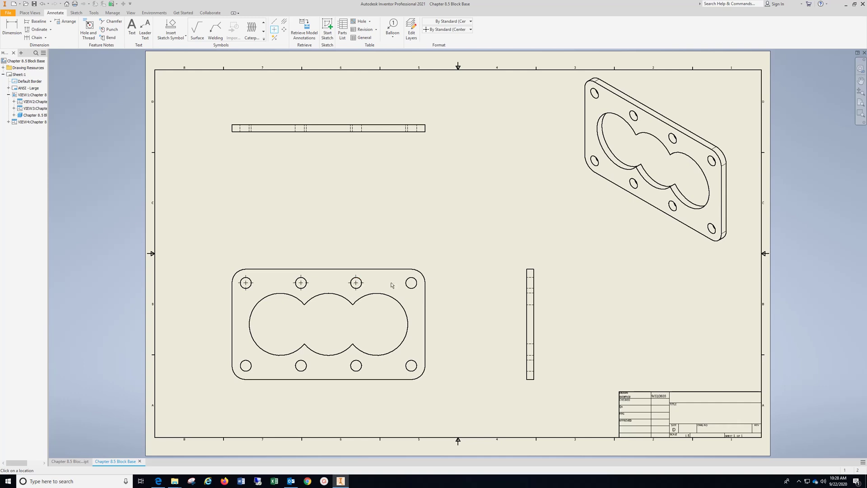
{"action": "left_click", "coordinate": [412, 364]}
{"action": "left_click", "coordinate": [356, 366]}
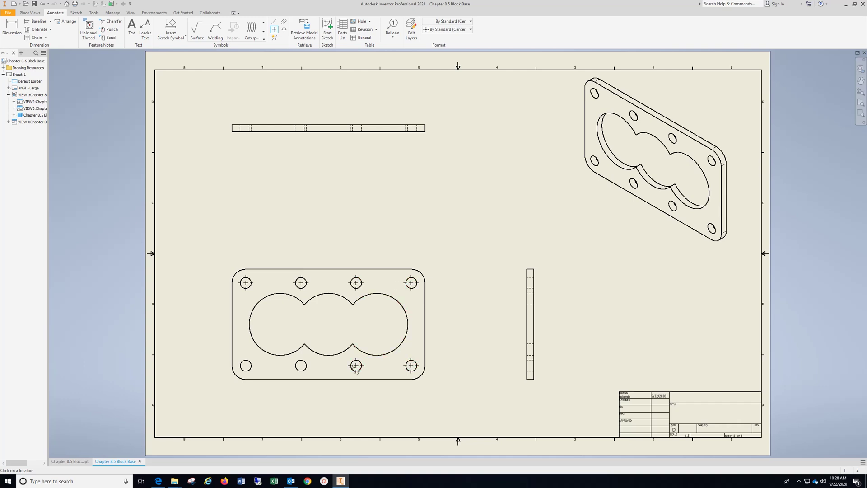
{"action": "left_click", "coordinate": [301, 366]}
{"action": "left_click", "coordinate": [245, 366]}
{"action": "left_click", "coordinate": [271, 354]}
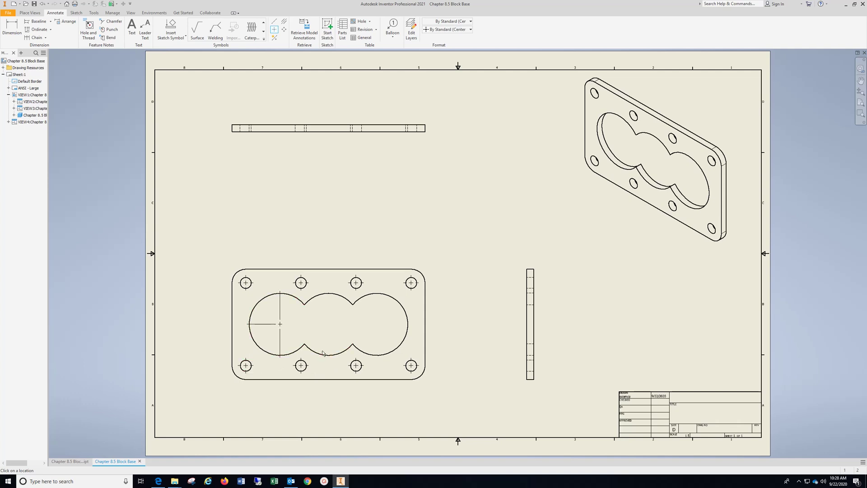
{"action": "left_click", "coordinate": [386, 353]}
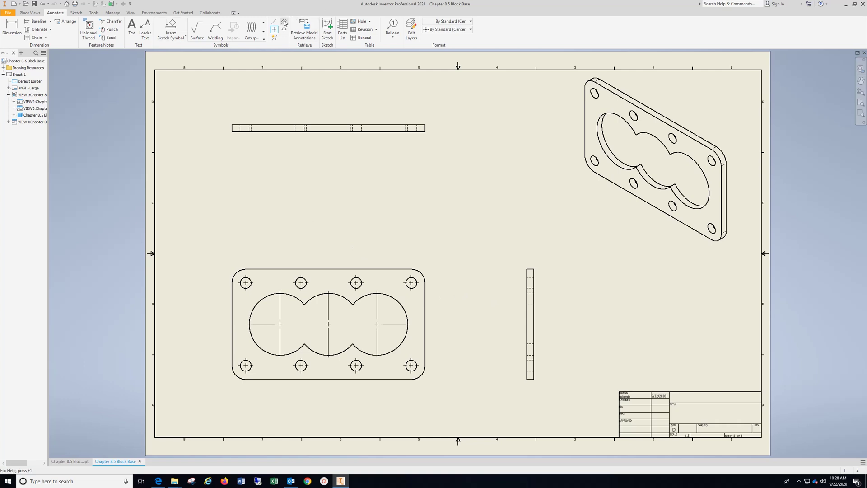
- Add bisector centerlines across the side view's two hole outlines
{"action": "key", "text": "Escape"}
{"action": "left_click", "coordinate": [530, 370]}
{"action": "left_click", "coordinate": [531, 344]}
- Bisect the top view's hidden hole and lobe line pairs with centerlines
{"action": "scroll", "coordinate": [412, 138], "scroll_direction": "down", "scroll_amount": 1}
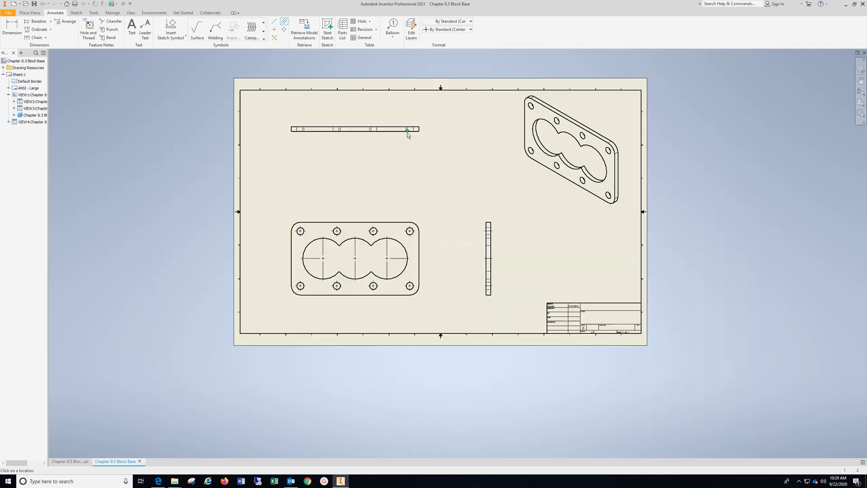
{"action": "scroll", "coordinate": [409, 139], "scroll_direction": "up", "scroll_amount": 3}
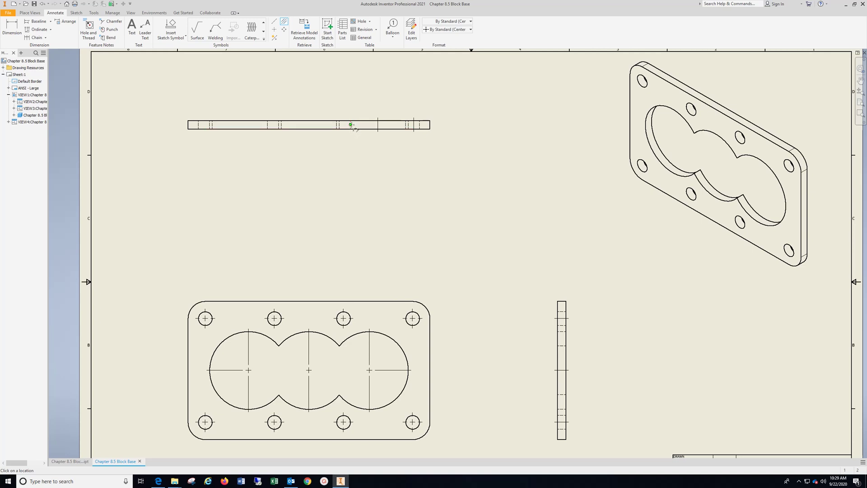
{"action": "left_click", "coordinate": [351, 124]}
{"action": "left_click", "coordinate": [338, 125]}
{"action": "left_click", "coordinate": [280, 125]}
{"action": "left_click", "coordinate": [212, 125]}
{"action": "left_click", "coordinate": [268, 125]}
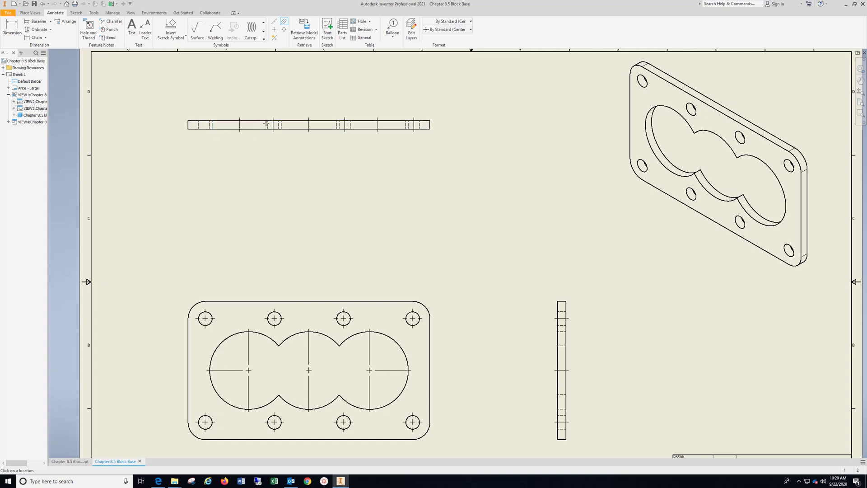
{"action": "left_click", "coordinate": [198, 125]}
{"action": "key", "text": "Escape"}
- Chain three 2.00 spacing dimensions between adjacent top holes above the face view
{"action": "left_click", "coordinate": [13, 25]}
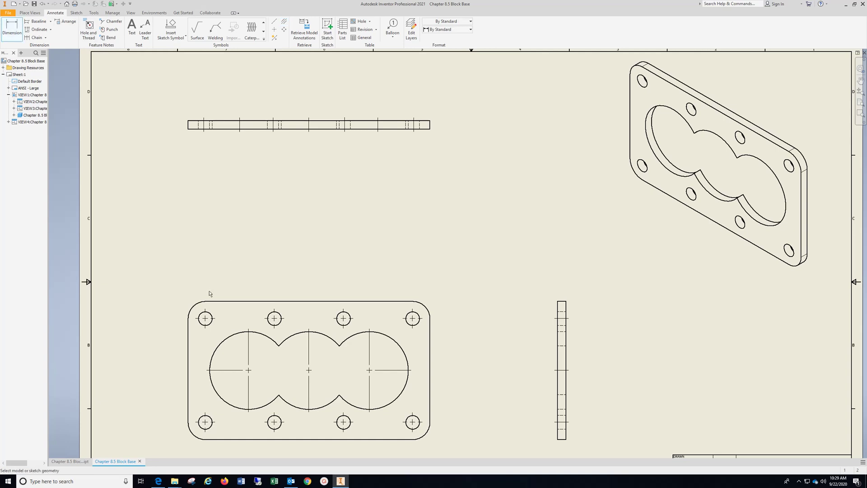
{"action": "left_click", "coordinate": [211, 314]}
{"action": "left_click", "coordinate": [280, 316]}
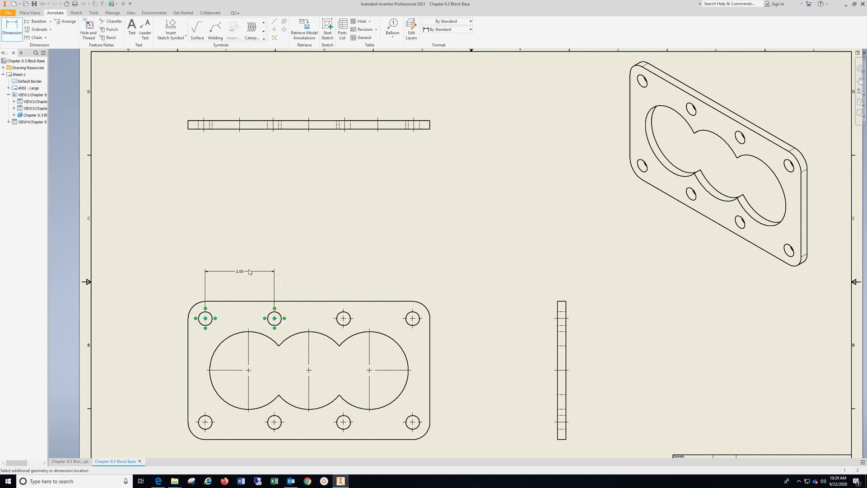
{"action": "left_click", "coordinate": [249, 271]}
{"action": "left_click", "coordinate": [205, 175]}
{"action": "left_click", "coordinate": [275, 319]}
{"action": "left_click", "coordinate": [344, 318]}
{"action": "left_click", "coordinate": [332, 278]}
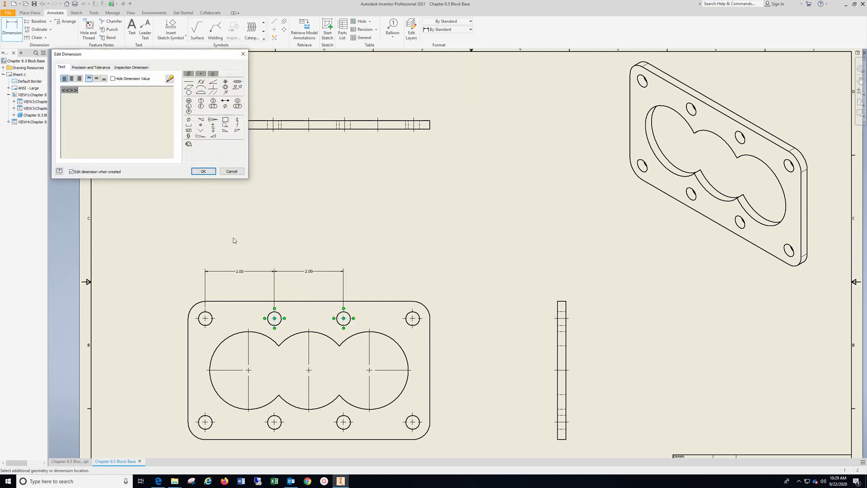
{"action": "left_click", "coordinate": [204, 175]}
{"action": "left_click", "coordinate": [345, 320]}
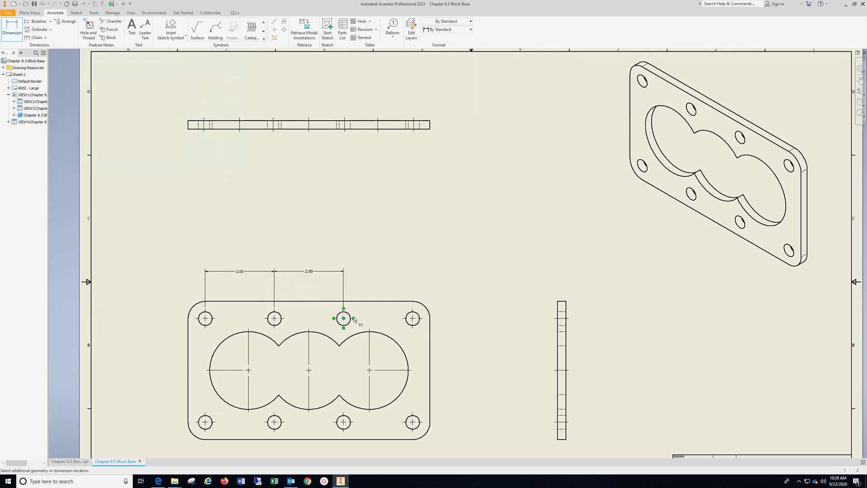
{"action": "left_click", "coordinate": [414, 320]}
{"action": "left_click", "coordinate": [394, 274]}
{"action": "left_click", "coordinate": [204, 171]}
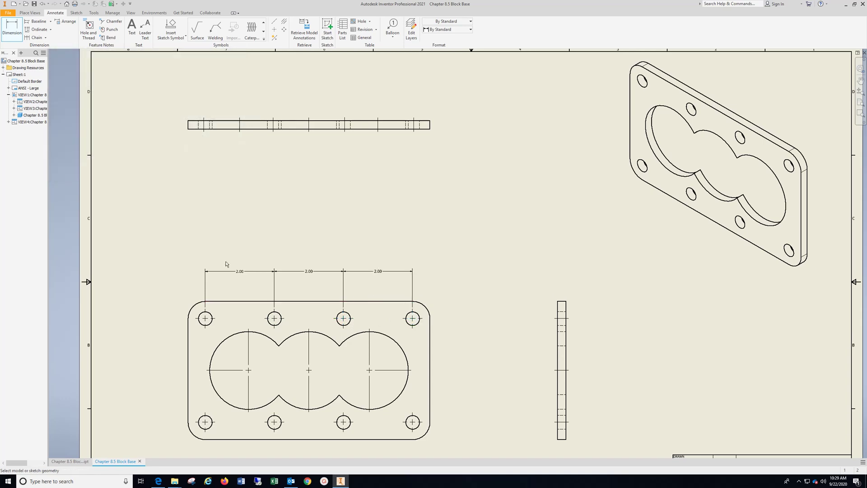
- Dimension the lobe center spacing with two 1.75 dimensions below the plate
{"action": "scroll", "coordinate": [280, 392], "scroll_direction": "down", "scroll_amount": 4}
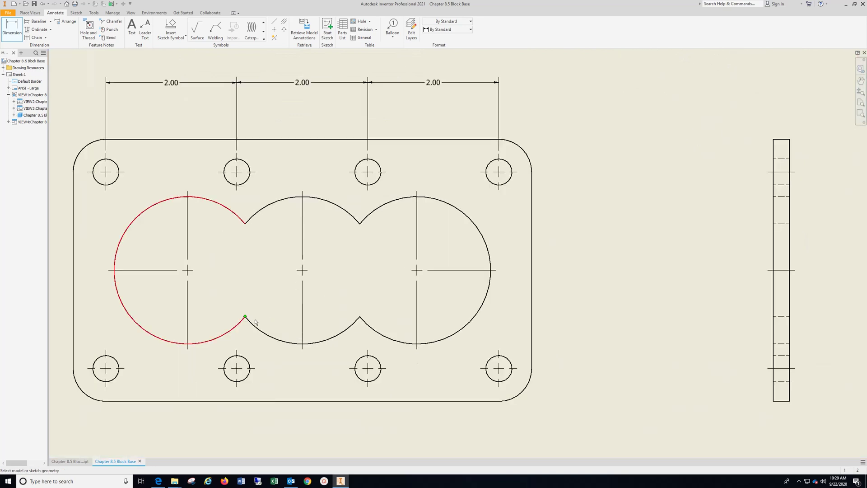
{"action": "left_click", "coordinate": [188, 326]}
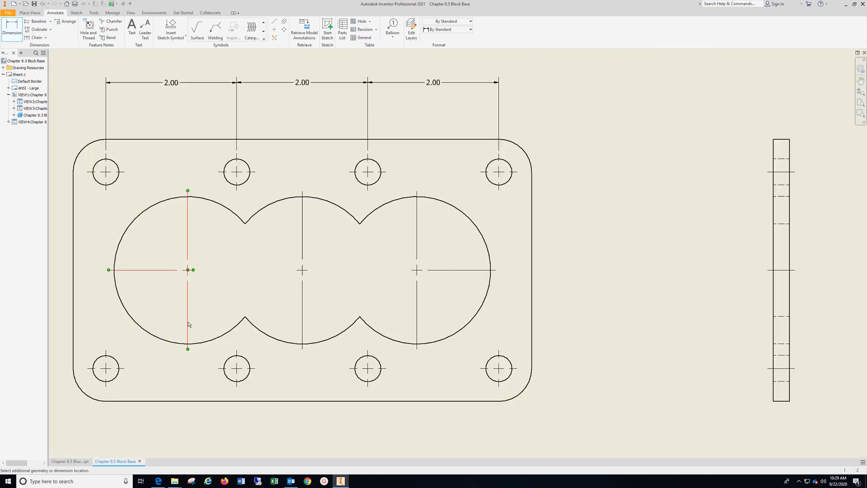
{"action": "left_click", "coordinate": [301, 329]}
{"action": "left_click", "coordinate": [281, 436]}
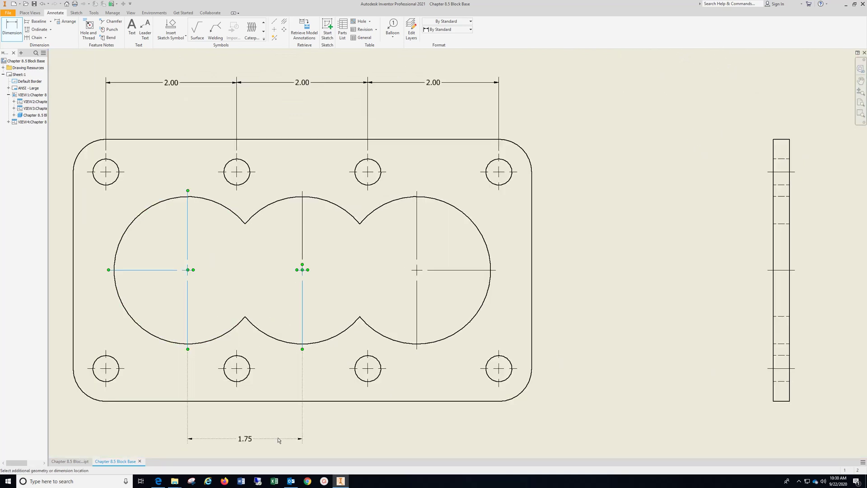
{"action": "left_click", "coordinate": [204, 172]}
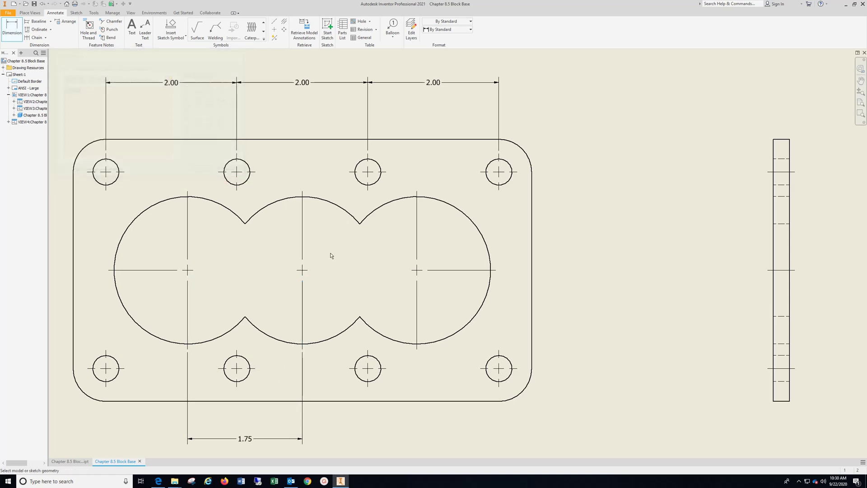
{"action": "left_click", "coordinate": [302, 303]}
{"action": "left_click", "coordinate": [416, 301]}
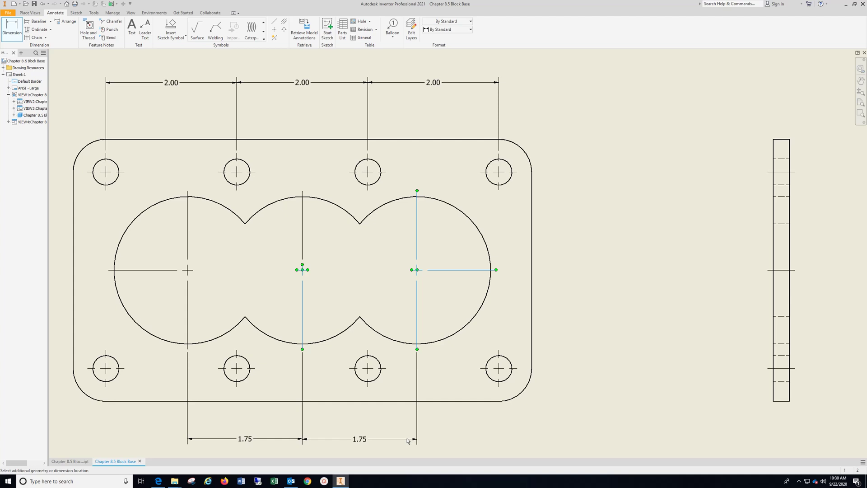
{"action": "left_click", "coordinate": [407, 441]}
{"action": "left_click", "coordinate": [203, 171]}
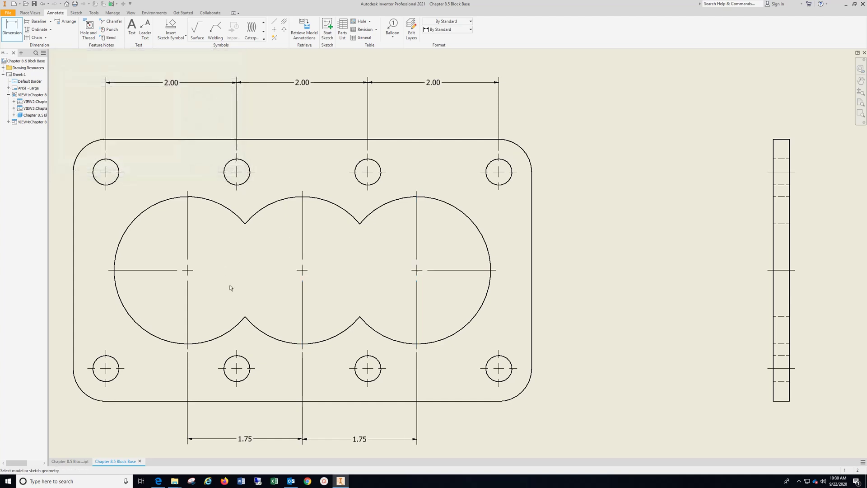
- Add the 3.00 vertical hole-row spacing and move it outside the plate's left edge
{"action": "middle_click_drag", "start_coordinate": [246, 296], "coordinate": [362, 222]}
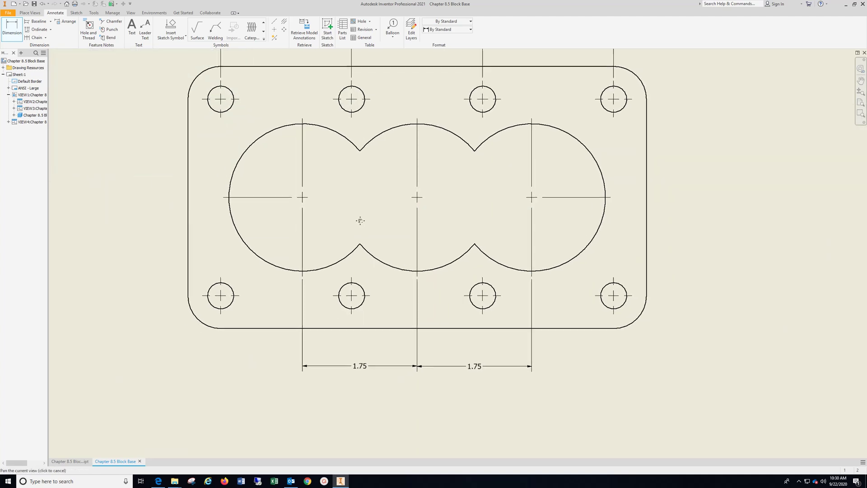
{"action": "left_click", "coordinate": [191, 240]}
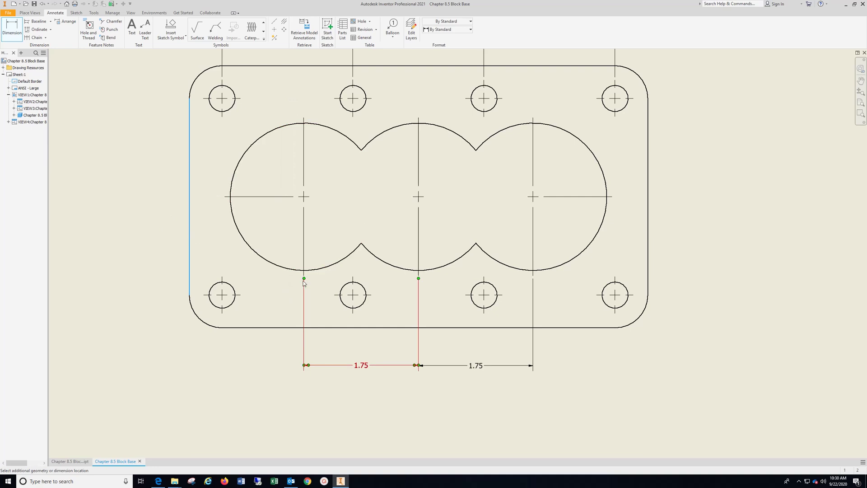
{"action": "left_click", "coordinate": [266, 357]}
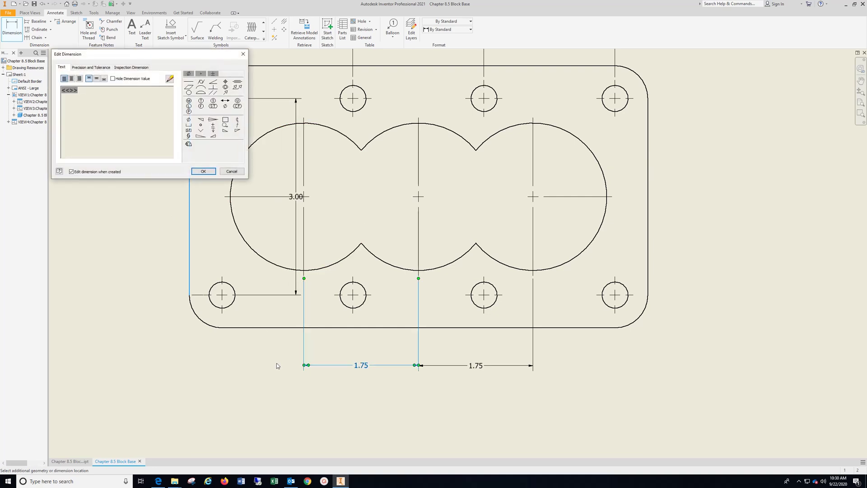
{"action": "left_click", "coordinate": [233, 172]}
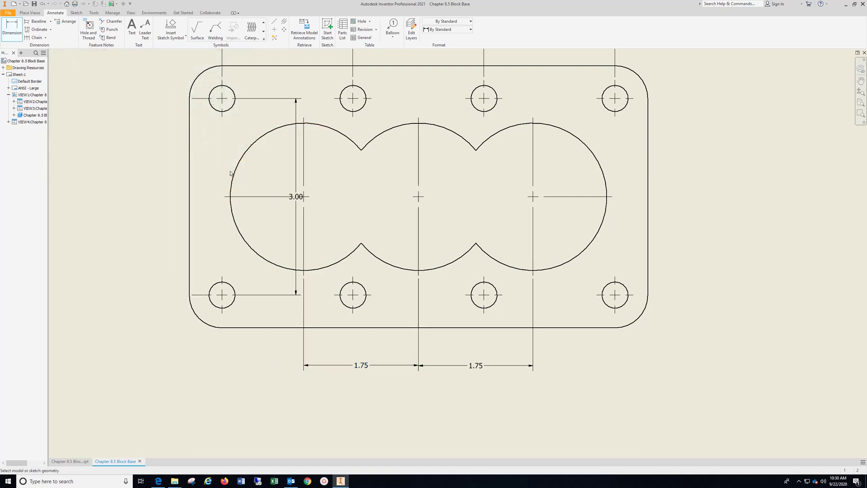
{"action": "right_click", "coordinate": [292, 197]}
{"action": "left_click", "coordinate": [291, 151]}
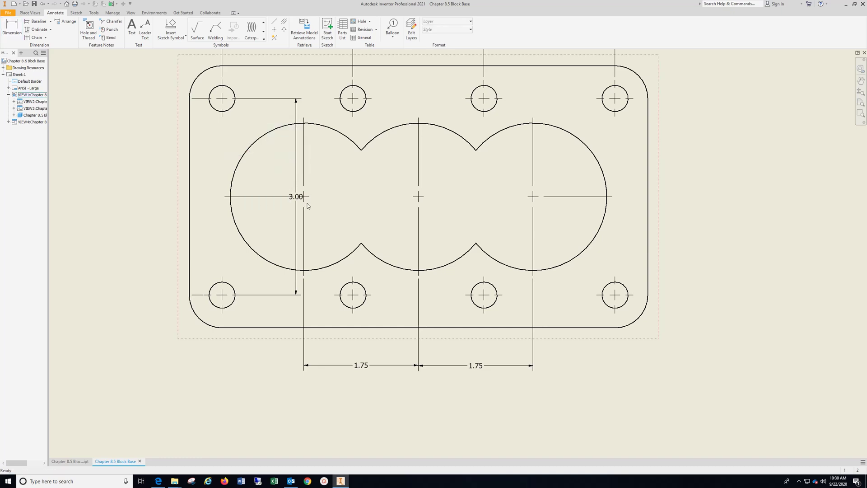
{"action": "left_click", "coordinate": [291, 197]}
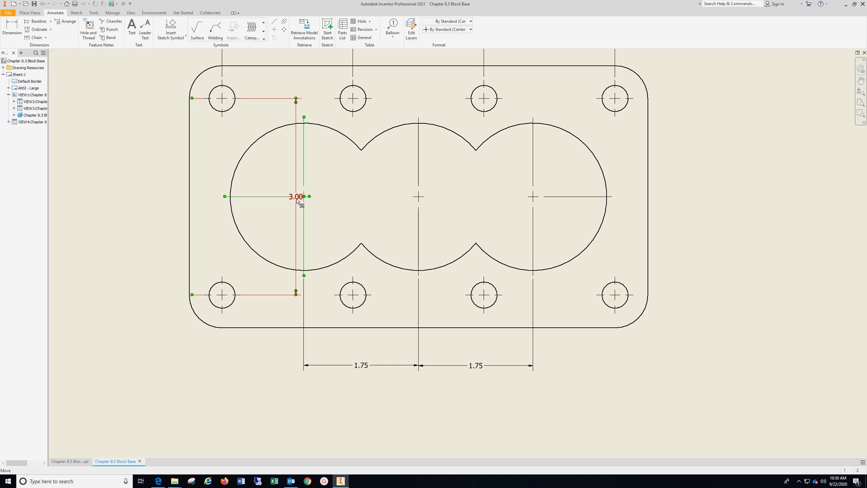
{"action": "left_click_drag", "start_coordinate": [297, 200], "coordinate": [127, 208]}
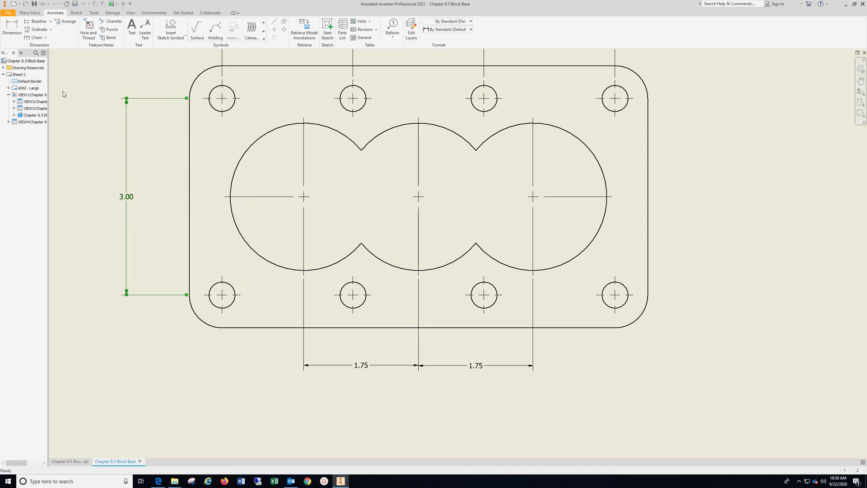
- Dimension 1.75 from the left edge to the left lobe and R.50 on the corner
{"action": "left_click", "coordinate": [12, 27]}
{"action": "left_click", "coordinate": [189, 230]}
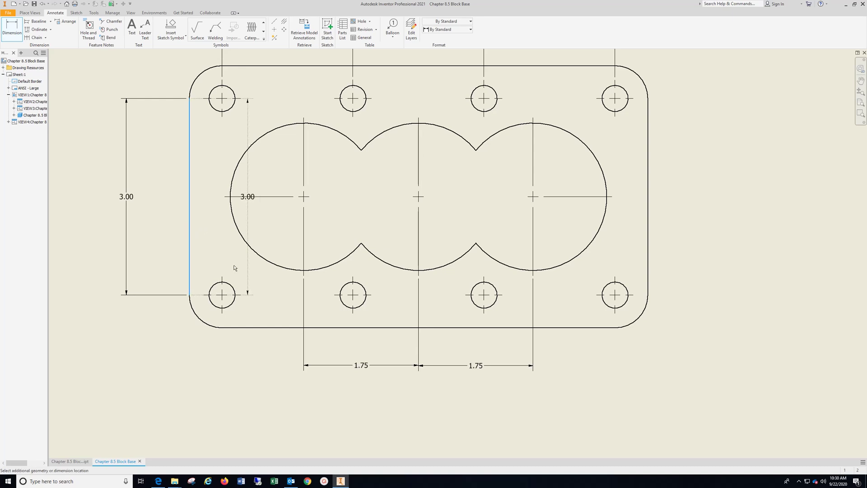
{"action": "left_click", "coordinate": [305, 236]}
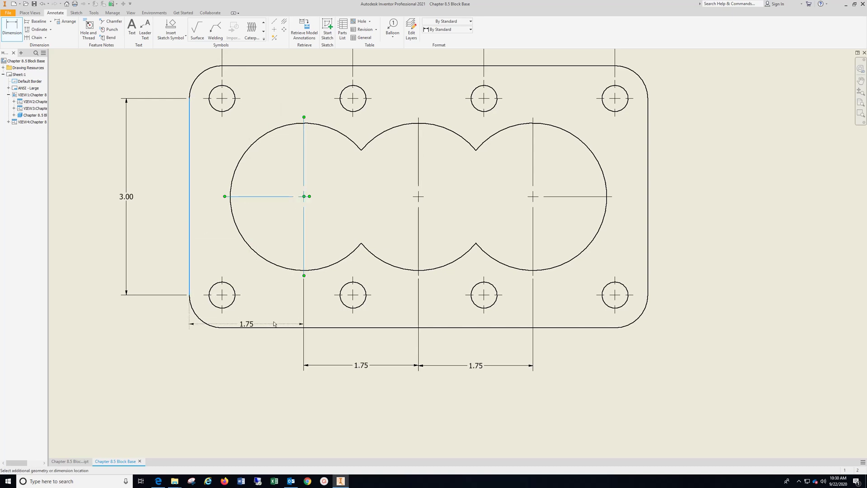
{"action": "left_click", "coordinate": [274, 366]}
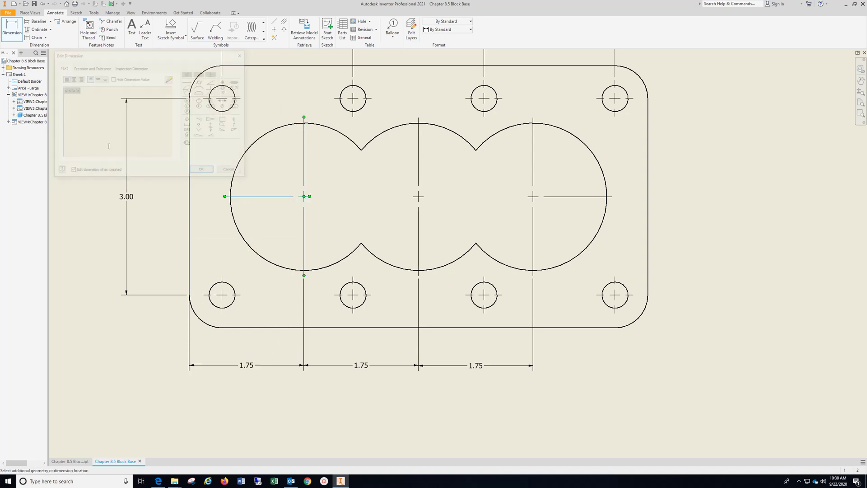
{"action": "left_click", "coordinate": [201, 176]}
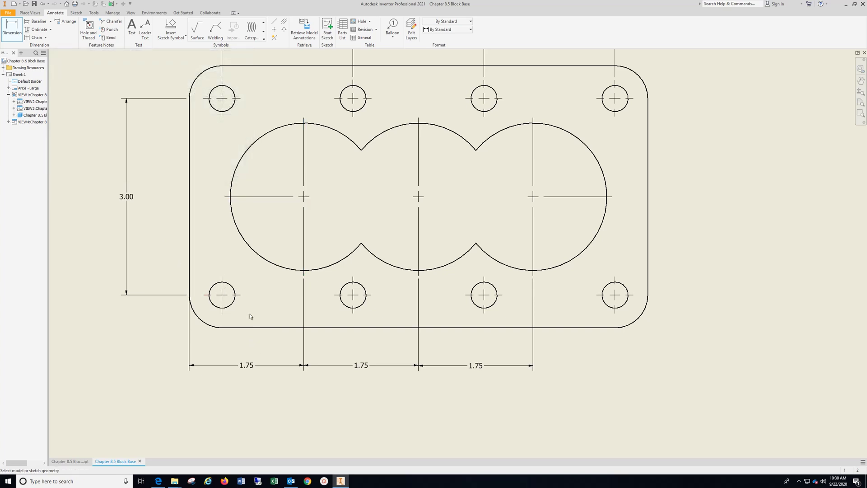
{"action": "left_click", "coordinate": [199, 318]}
{"action": "left_click", "coordinate": [266, 309]}
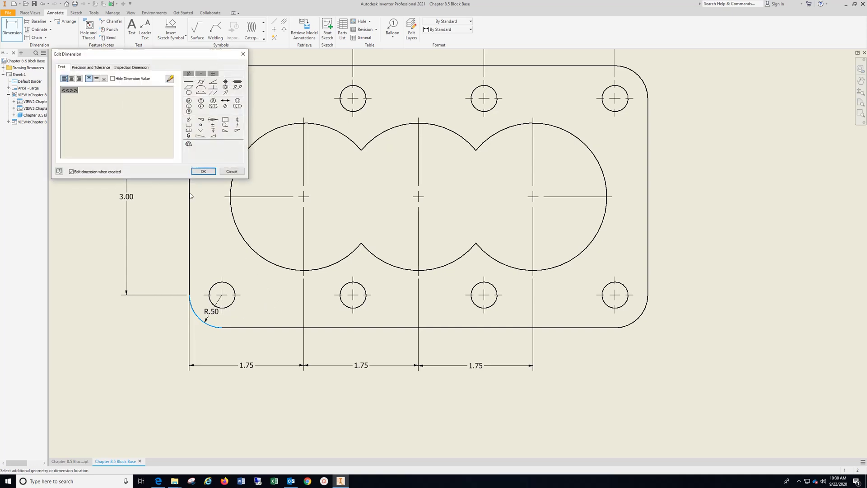
{"action": "left_click", "coordinate": [203, 174]}
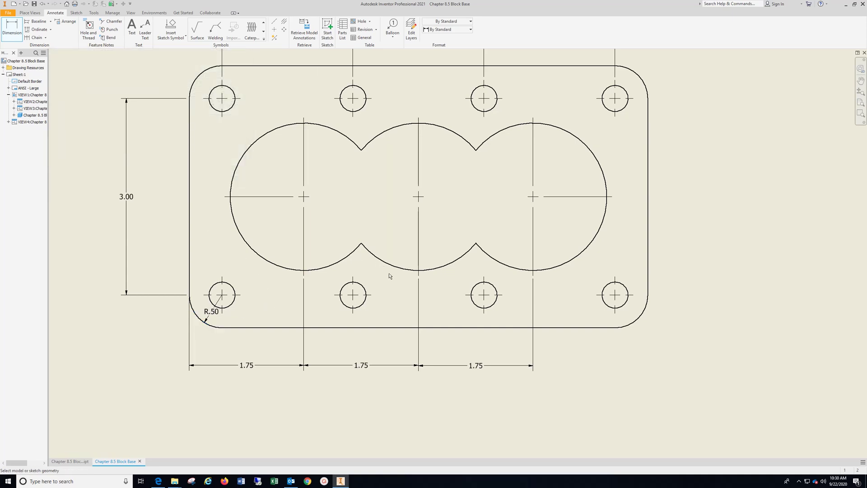
- Label each of the three lobe arcs R1.13 and a hole Ø.40
{"action": "left_click", "coordinate": [269, 132]}
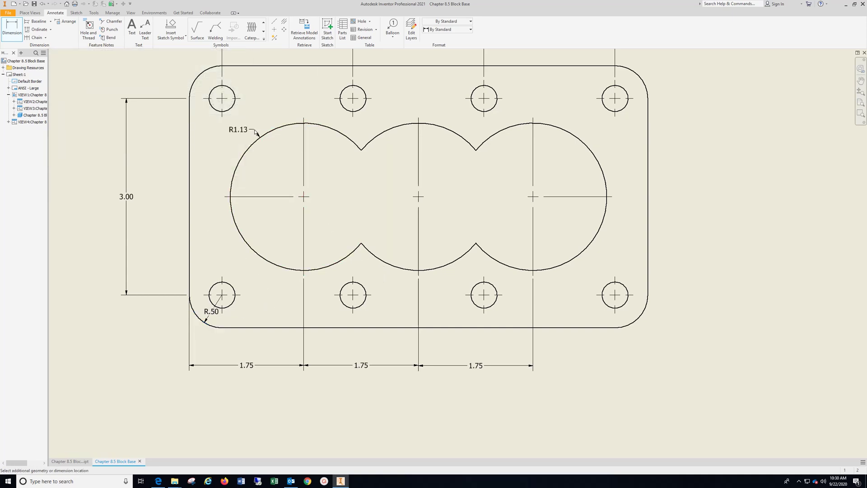
{"action": "left_click", "coordinate": [261, 136]}
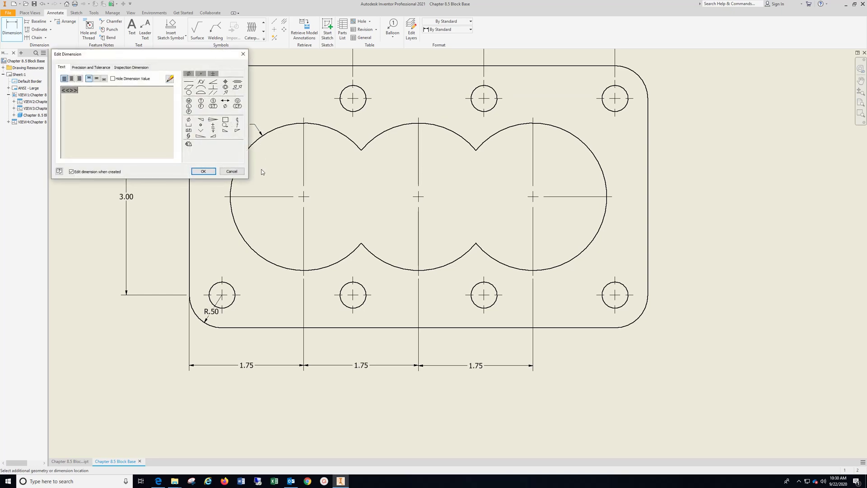
{"action": "left_click", "coordinate": [203, 172]}
{"action": "left_click", "coordinate": [407, 125]}
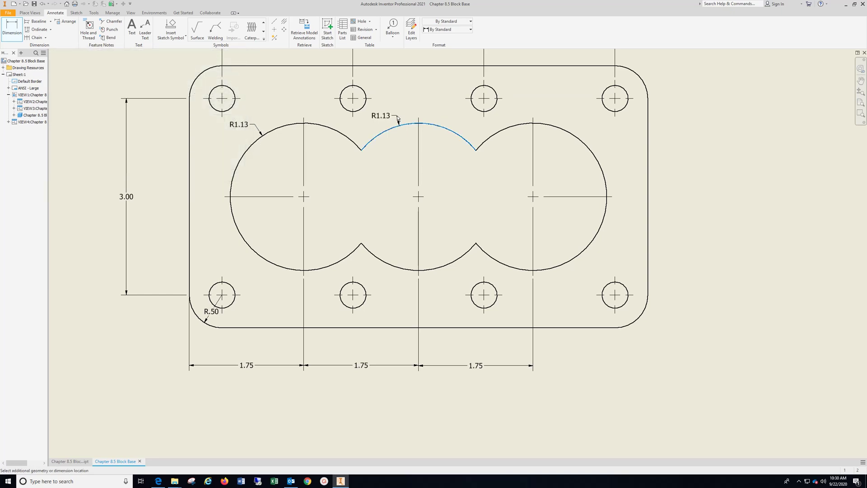
{"action": "left_click", "coordinate": [391, 122]}
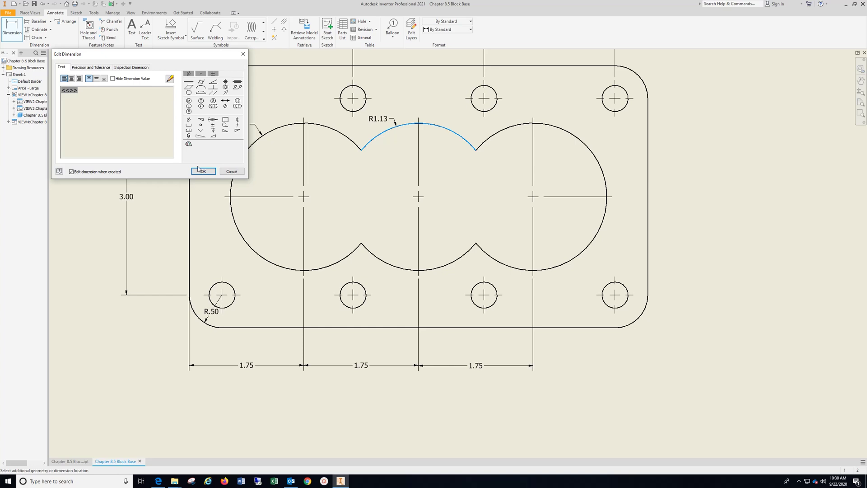
{"action": "left_click", "coordinate": [227, 174]}
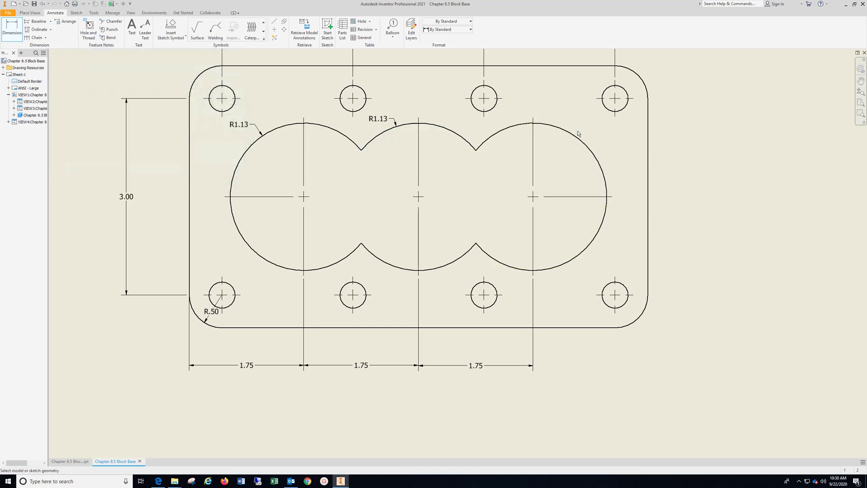
{"action": "left_click", "coordinate": [573, 135]}
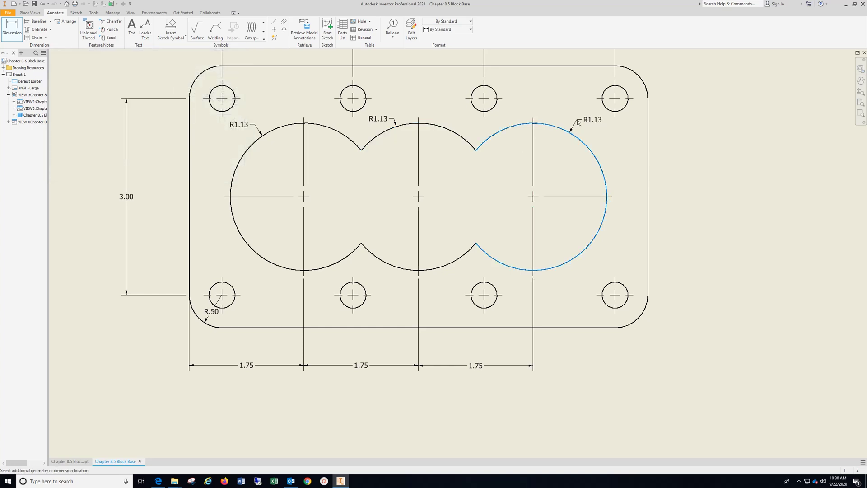
{"action": "left_click", "coordinate": [203, 171]}
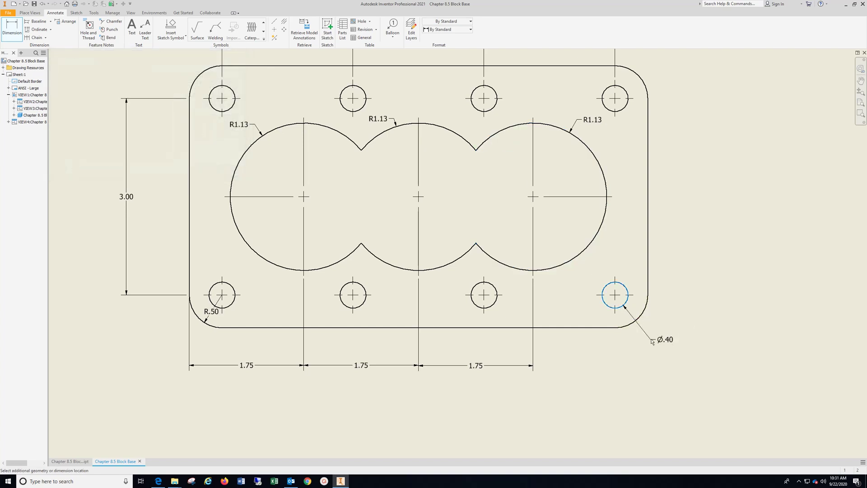
{"action": "left_click", "coordinate": [644, 350]}
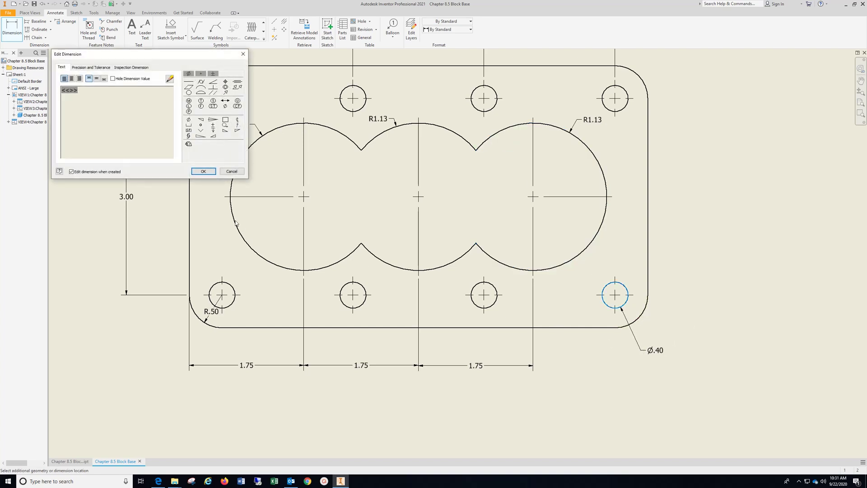
{"action": "left_click", "coordinate": [204, 171]}
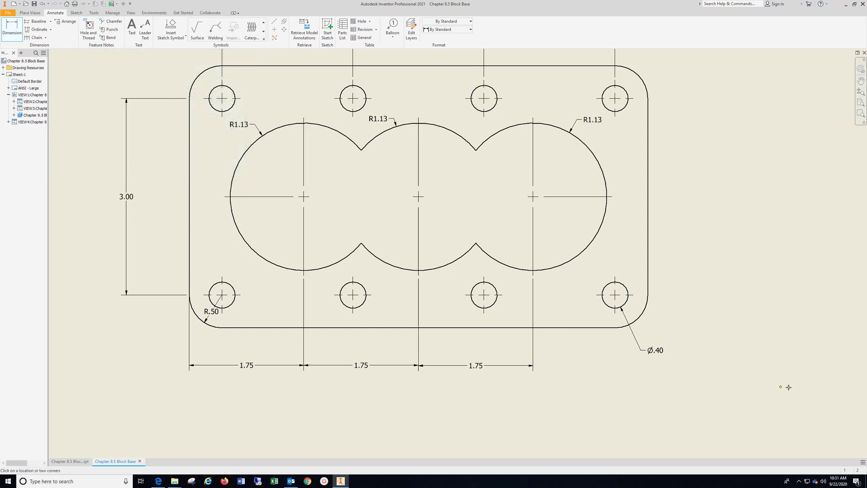
- Add a 'TYP. (8) pls.' note beside the Ø.40 callout at 0.240 in text height
{"action": "key", "text": "t"}
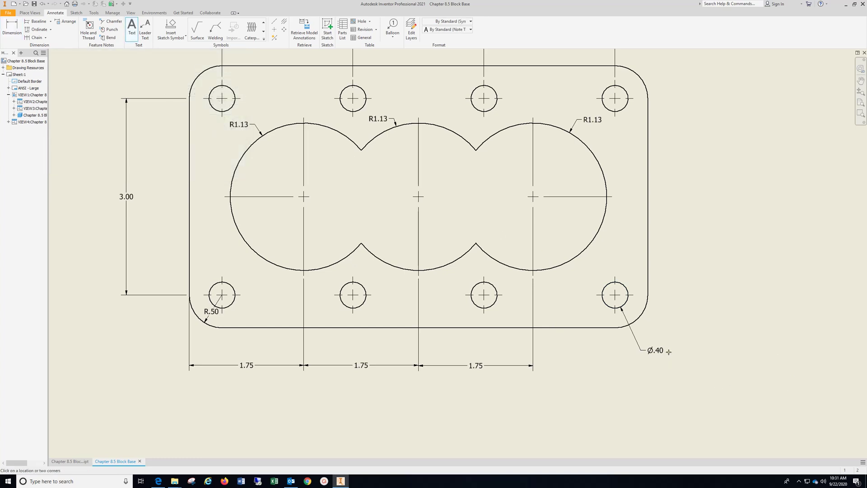
{"action": "left_click", "coordinate": [669, 351]}
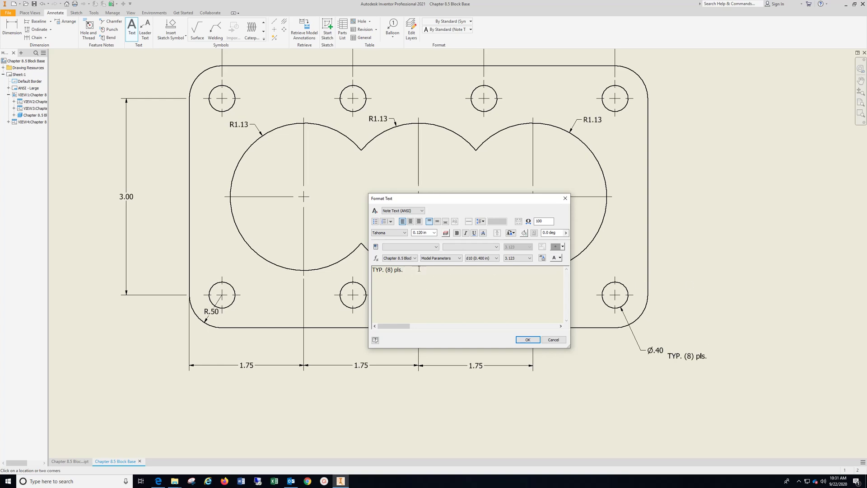
{"action": "key", "text": "ctrl+a"}
{"action": "left_click", "coordinate": [434, 232]}
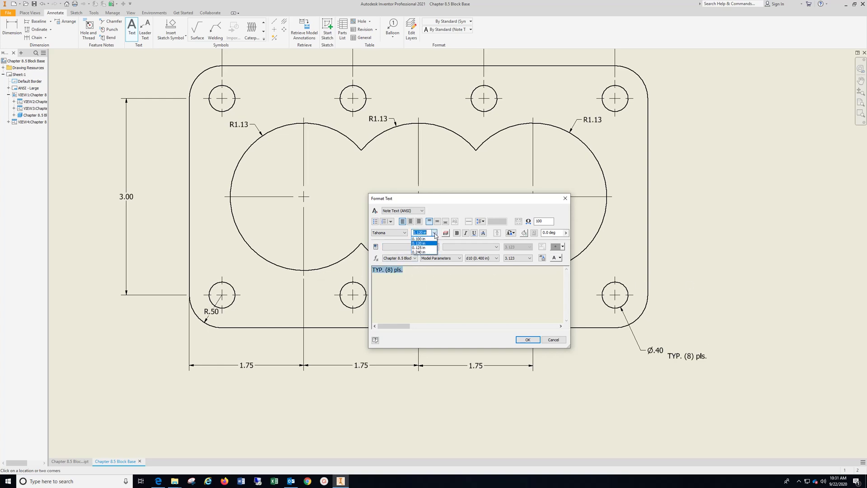
{"action": "left_click", "coordinate": [419, 252]}
{"action": "left_click", "coordinate": [527, 340]}
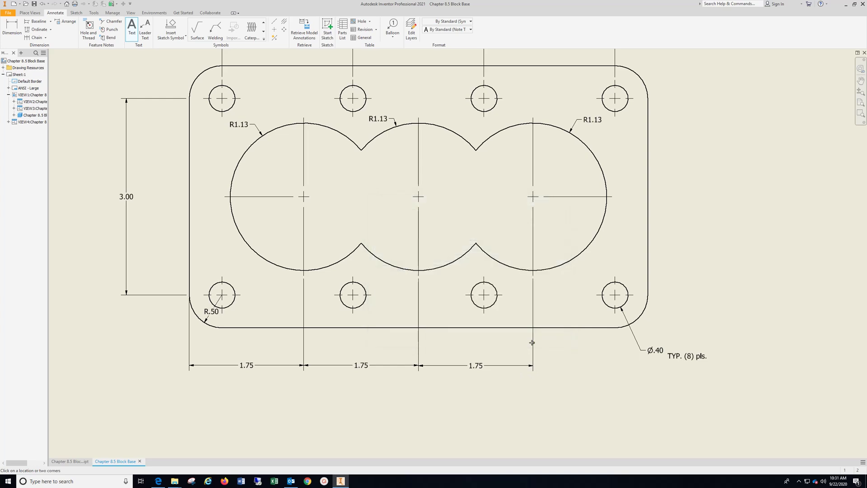
{"action": "scroll", "coordinate": [708, 385], "scroll_direction": "down", "scroll_amount": 4}
{"action": "scroll", "coordinate": [679, 374], "scroll_direction": "up", "scroll_amount": 8}
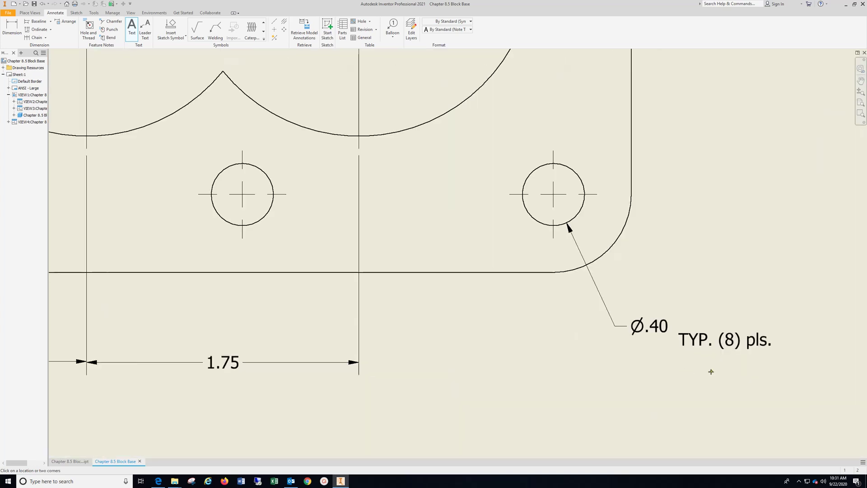
- Move the TYP. (8) pls. note up in line with the Ø.40 callout
{"action": "left_click_drag", "start_coordinate": [705, 341], "coordinate": [702, 328]}
{"action": "scroll", "coordinate": [507, 64], "scroll_direction": "up", "scroll_amount": 2}
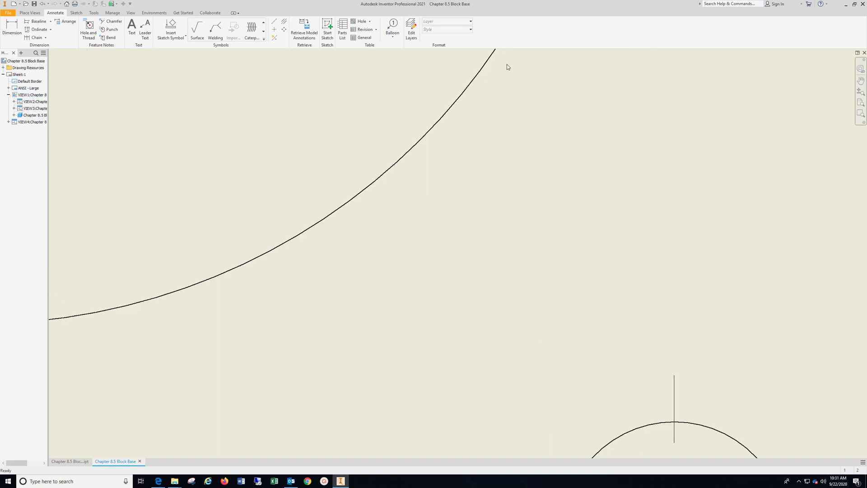
{"action": "scroll", "coordinate": [495, 71], "scroll_direction": "down", "scroll_amount": 5}
{"action": "middle_click_drag", "start_coordinate": [438, 173], "coordinate": [445, 334]}
{"action": "scroll", "coordinate": [450, 359], "scroll_direction": "up", "scroll_amount": 5}
{"action": "scroll", "coordinate": [422, 309], "scroll_direction": "down", "scroll_amount": 5}
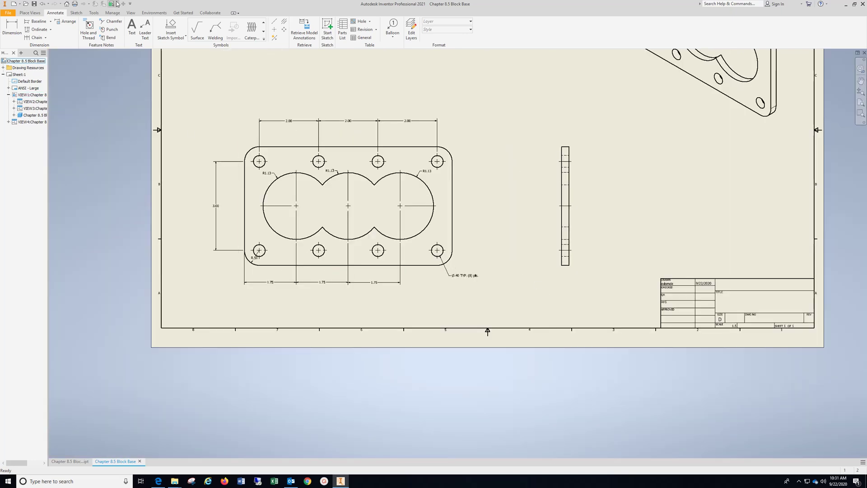
- Dimension the side view's 4.00 height
{"action": "left_click", "coordinate": [9, 30]}
{"action": "left_click", "coordinate": [565, 265]}
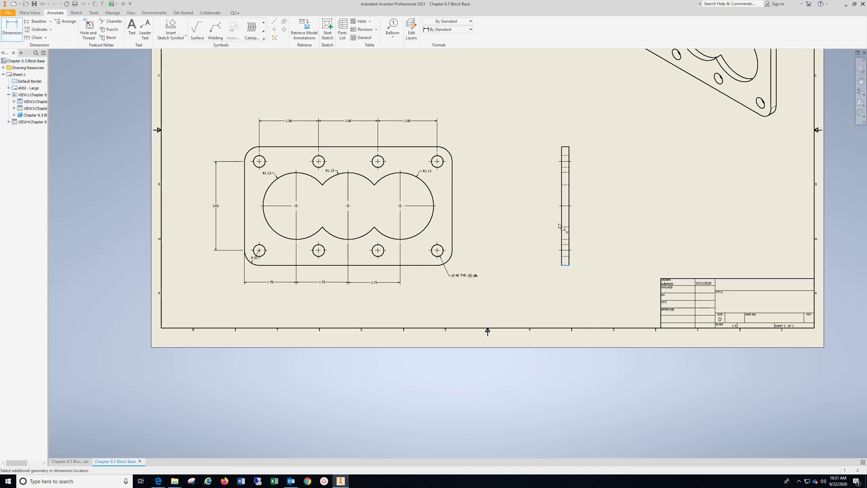
{"action": "left_click", "coordinate": [565, 147]}
{"action": "left_click", "coordinate": [606, 166]}
{"action": "left_click", "coordinate": [203, 173]}
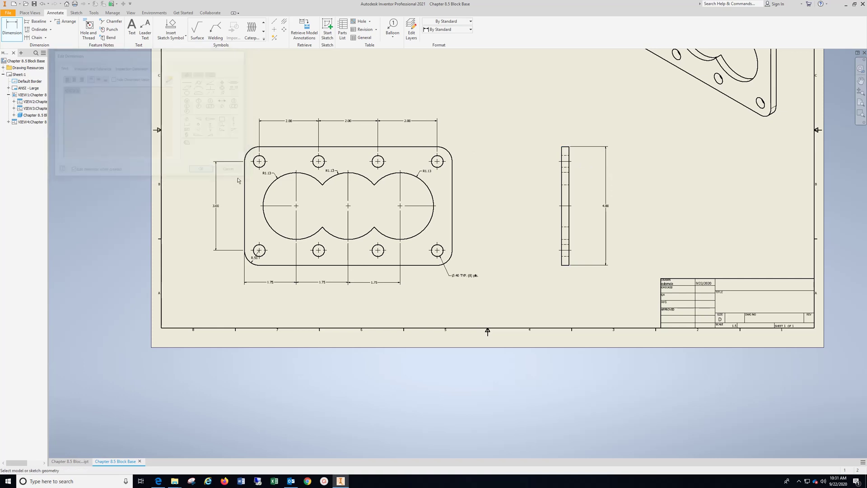
- Dimension the top view's 7.00 length and .25 thickness
{"action": "mouse_move", "coordinate": [336, 170]}
{"action": "middle_mouse_down"}
{"action": "mouse_move", "coordinate": [355, 213]}
{"action": "mouse_move", "coordinate": [381, 363]}
{"action": "middle_mouse_up"}
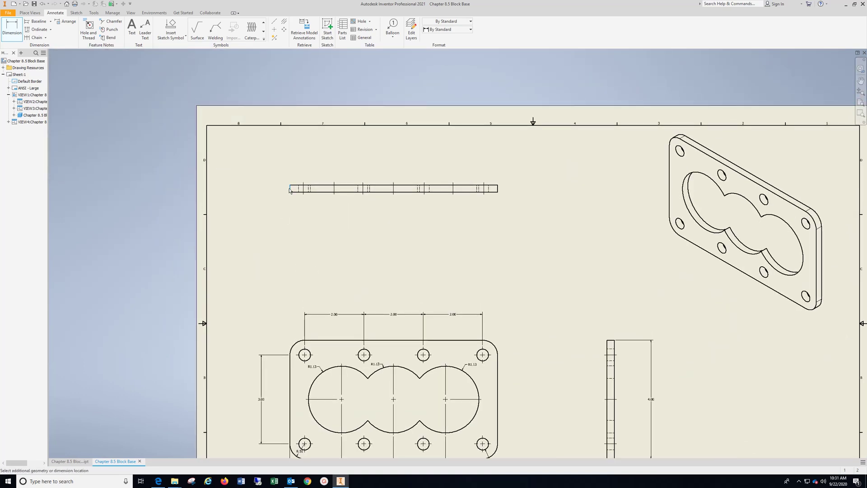
{"action": "left_click", "coordinate": [497, 188]}
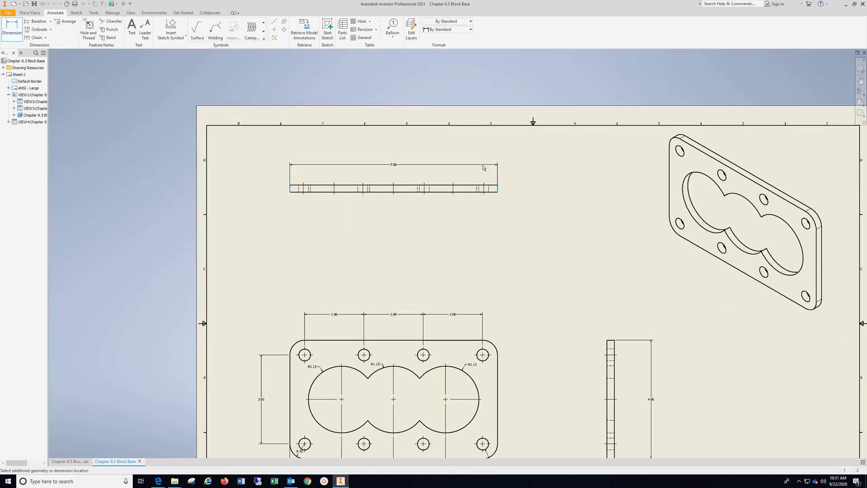
{"action": "left_click", "coordinate": [482, 164]}
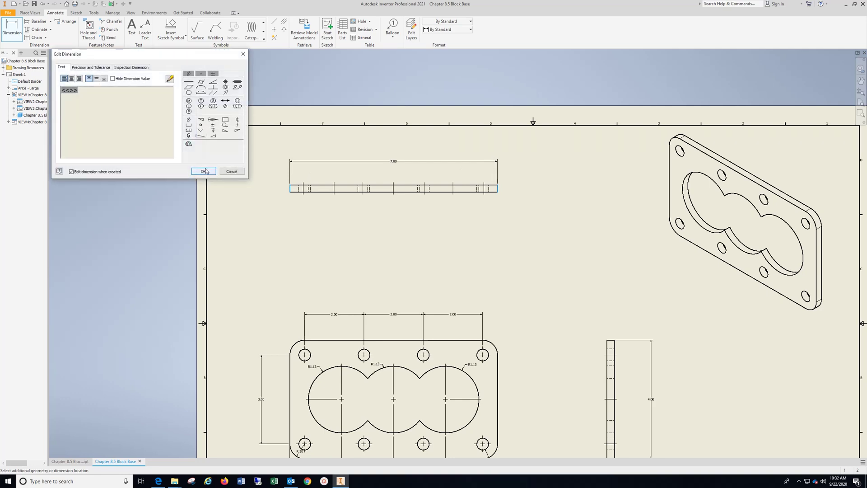
{"action": "left_click", "coordinate": [204, 172]}
{"action": "left_click", "coordinate": [291, 189]}
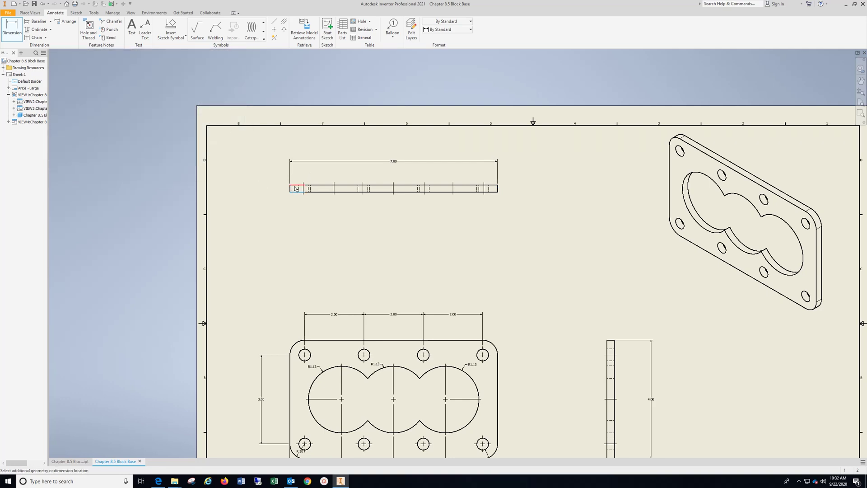
{"action": "left_click", "coordinate": [243, 189]}
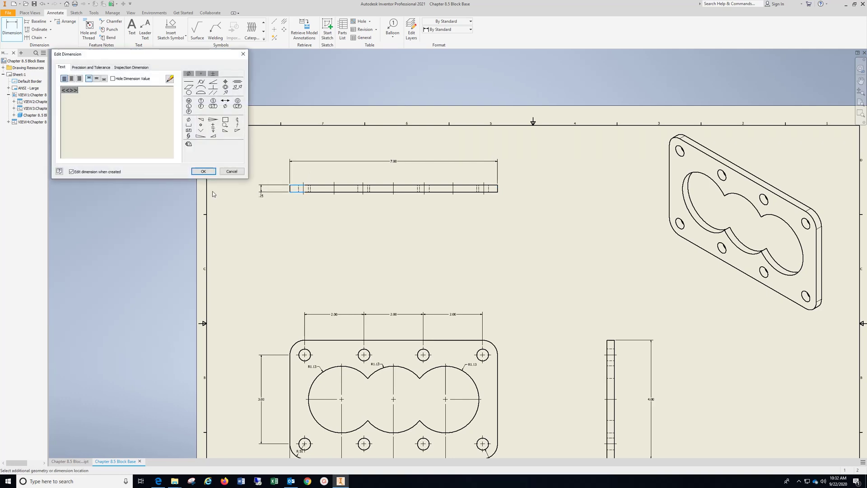
{"action": "left_click", "coordinate": [203, 172]}
{"action": "middle_click_drag", "start_coordinate": [387, 339], "coordinate": [325, 214]}
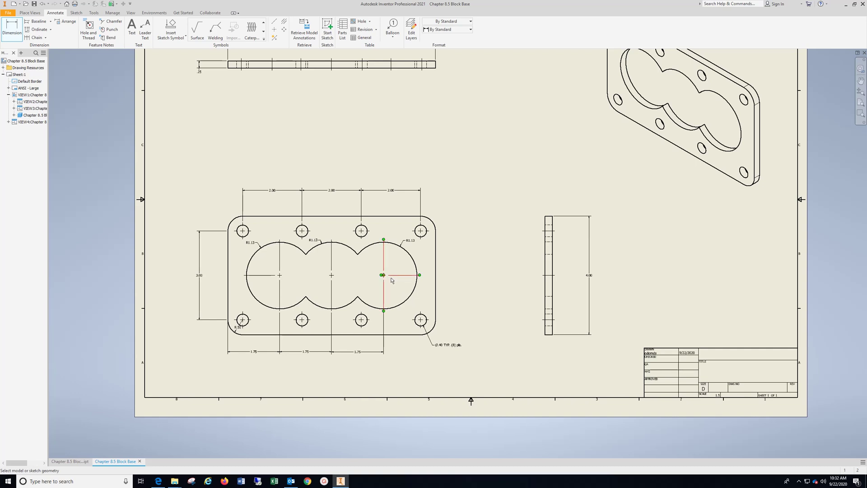
- Add 'Your Name' to the title block at 0.240 in text height
{"action": "scroll", "coordinate": [391, 281], "scroll_direction": "down", "scroll_amount": 5}
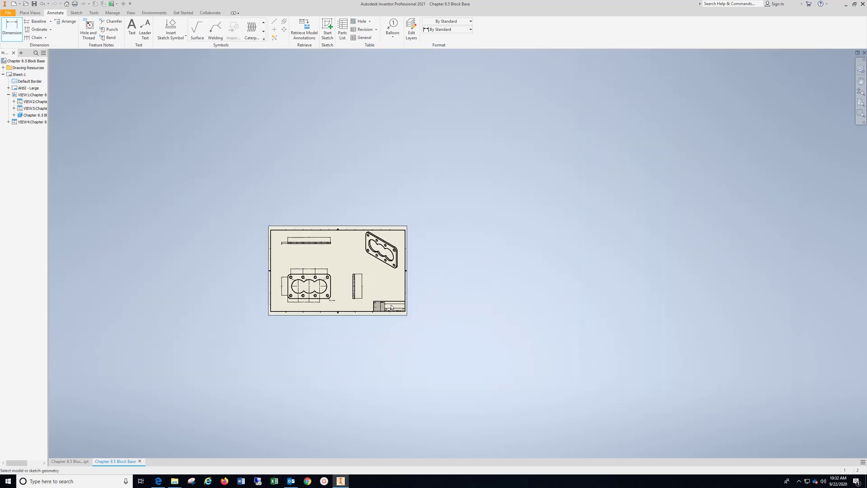
{"action": "scroll", "coordinate": [393, 310], "scroll_direction": "up", "scroll_amount": 8}
{"action": "scroll", "coordinate": [393, 309], "scroll_direction": "up", "scroll_amount": 3}
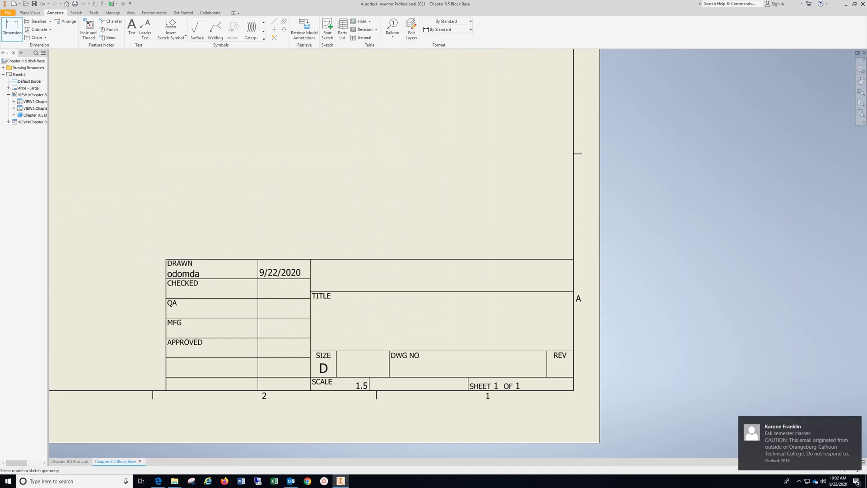
{"action": "key", "text": "Escape"}
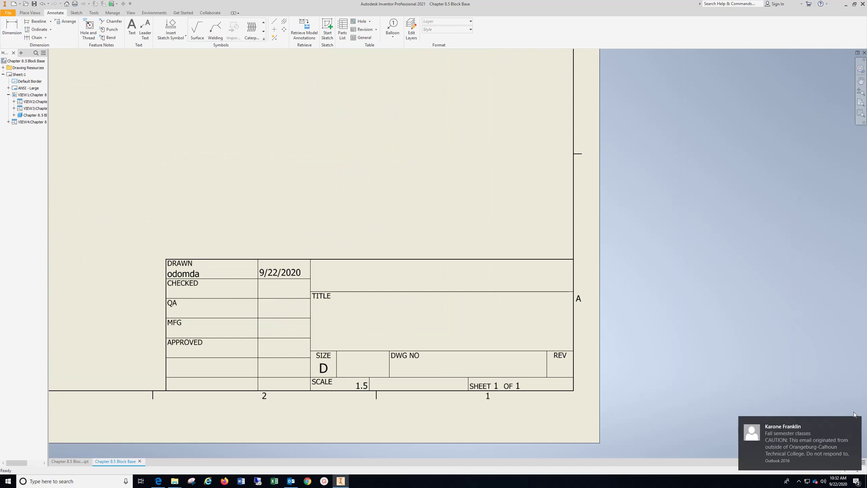
{"action": "left_click", "coordinate": [856, 423]}
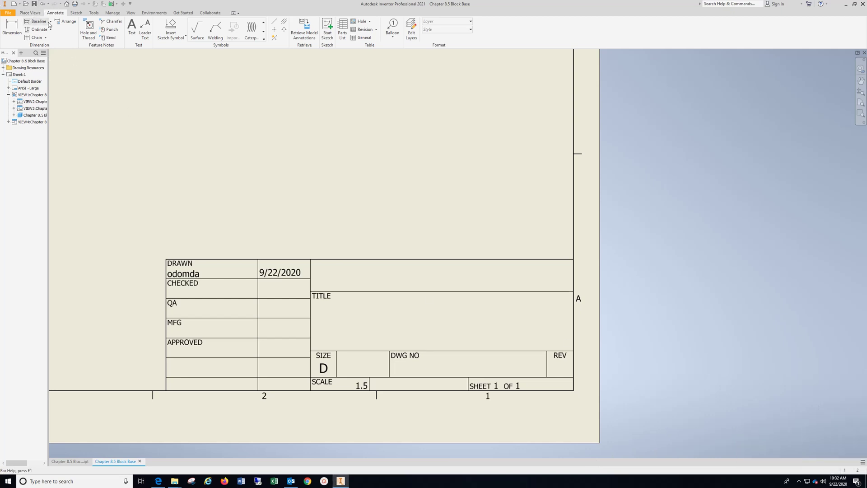
{"action": "left_click", "coordinate": [131, 27]}
{"action": "left_click", "coordinate": [371, 274]}
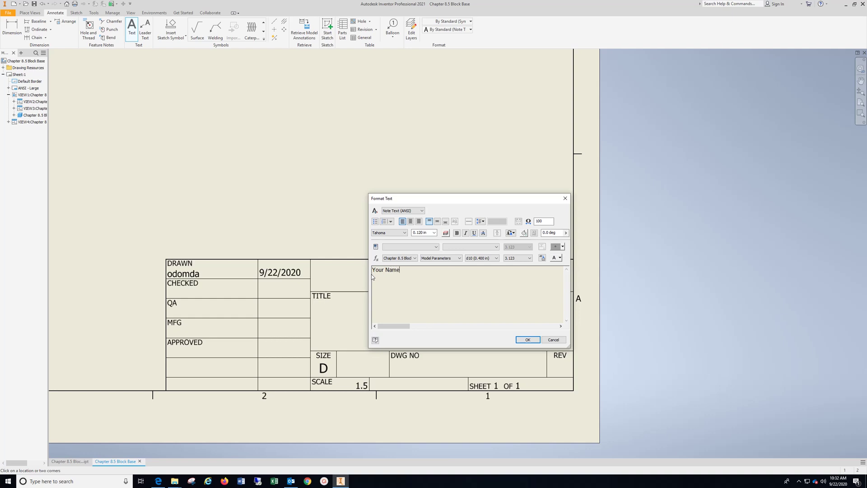
{"action": "key", "text": "ctrl+a"}
{"action": "left_click", "coordinate": [434, 232]}
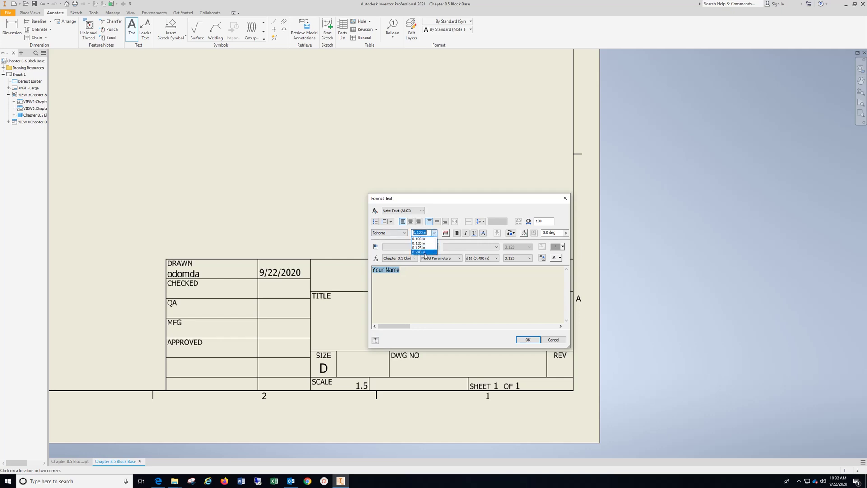
{"action": "left_click", "coordinate": [426, 256]}
{"action": "left_click", "coordinate": [528, 339]}
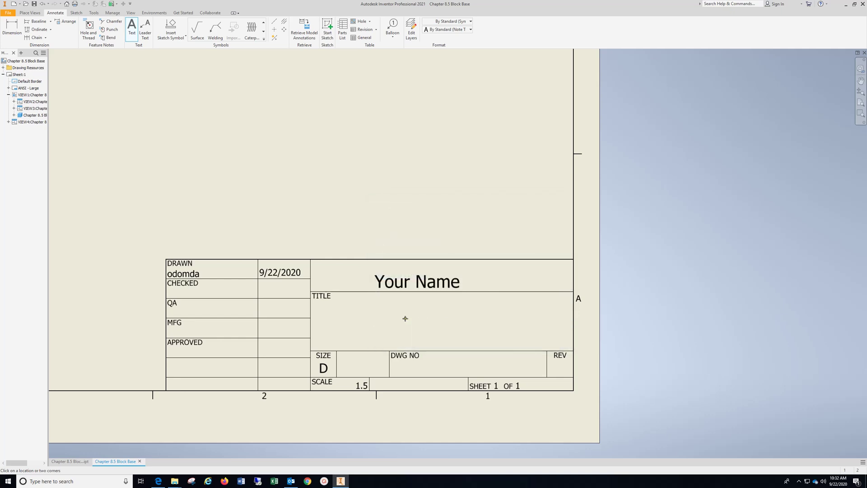
- Add 'Chapter 8.5' as the title-block title at 0.240 in height
{"action": "left_click", "coordinate": [405, 318]}
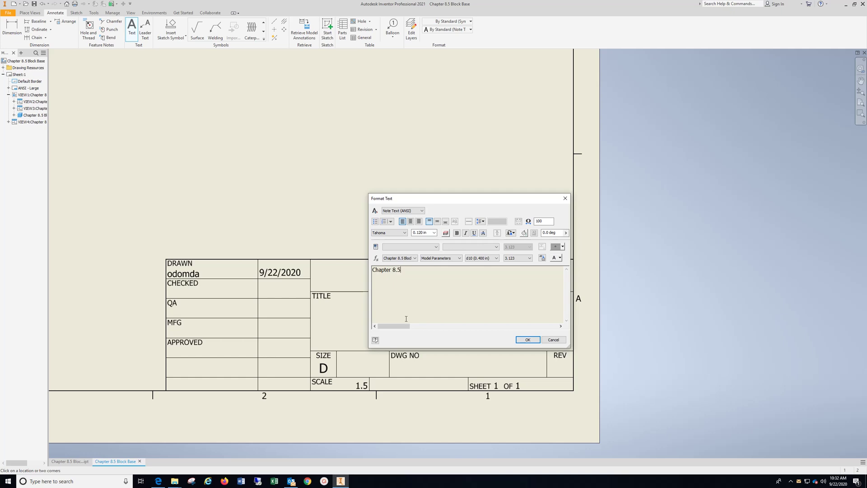
{"action": "key", "text": "ctrl+a"}
{"action": "left_click", "coordinate": [434, 233]}
{"action": "left_click", "coordinate": [419, 252]}
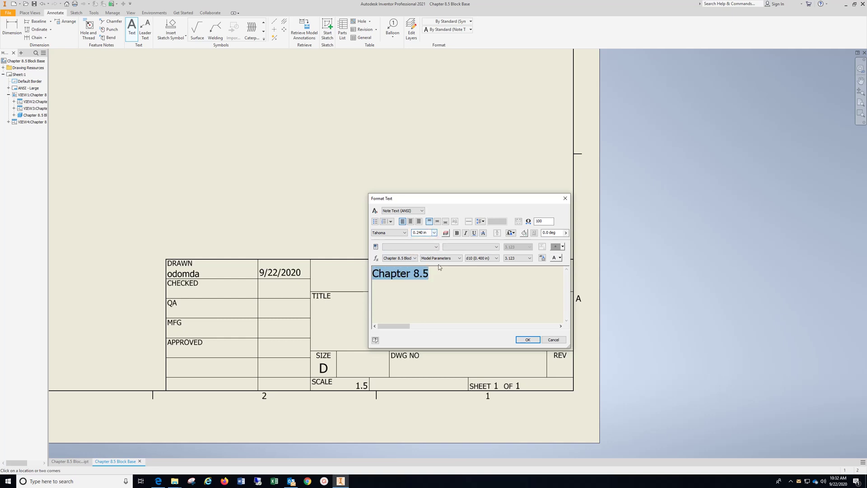
{"action": "left_click", "coordinate": [527, 340]}
- Place a 'Material: Carbon Steel' note left of the title block with 0.240 in text height
{"action": "mouse_move", "coordinate": [59, 374]}
{"action": "middle_mouse_down"}
{"action": "mouse_move", "coordinate": [149, 377]}
{"action": "mouse_move", "coordinate": [157, 352]}
{"action": "middle_mouse_up"}
{"action": "left_click", "coordinate": [150, 356]}
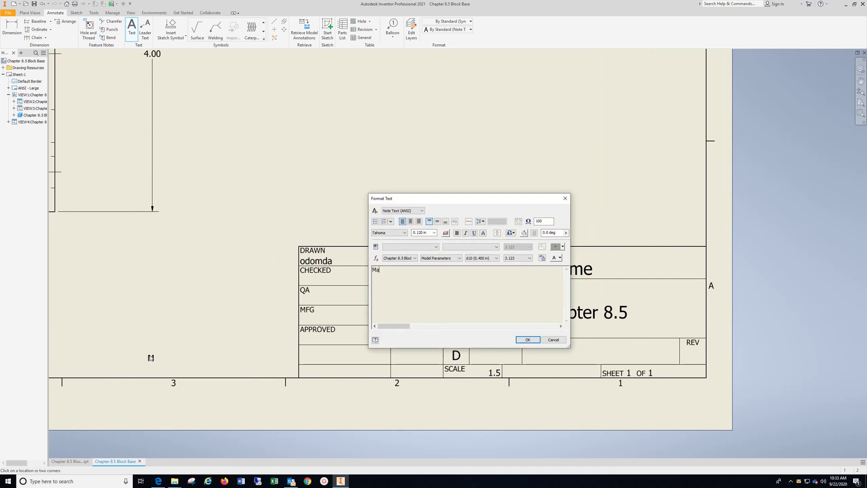
{"action": "type", "text": "Material: Carbon "}
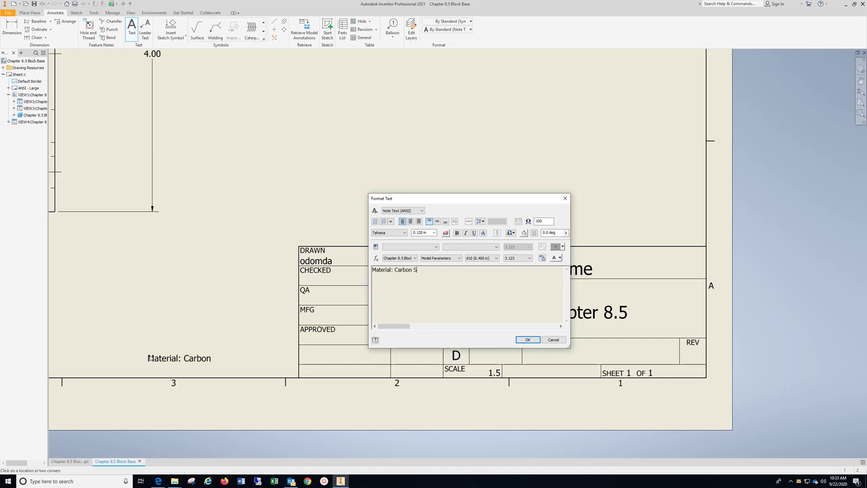
{"action": "type", "text": "Steel"}
{"action": "left_click_drag", "start_coordinate": [437, 271], "coordinate": [373, 270]}
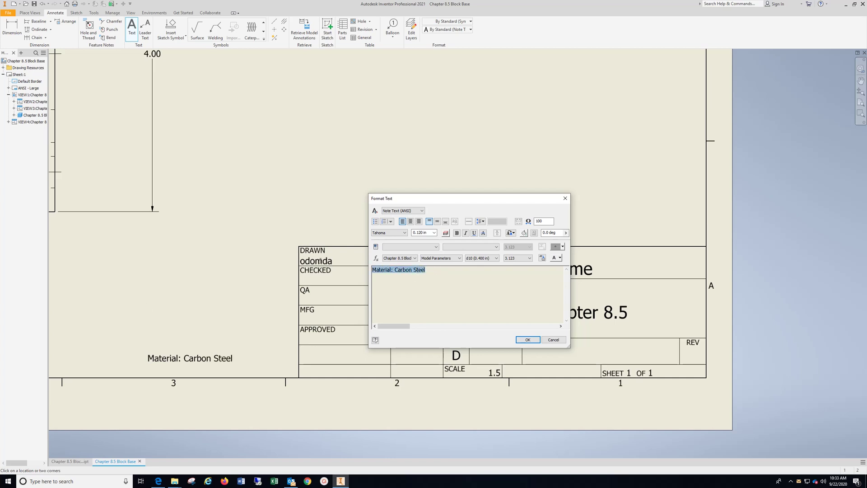
{"action": "left_click", "coordinate": [434, 233]}
{"action": "left_click", "coordinate": [424, 252]}
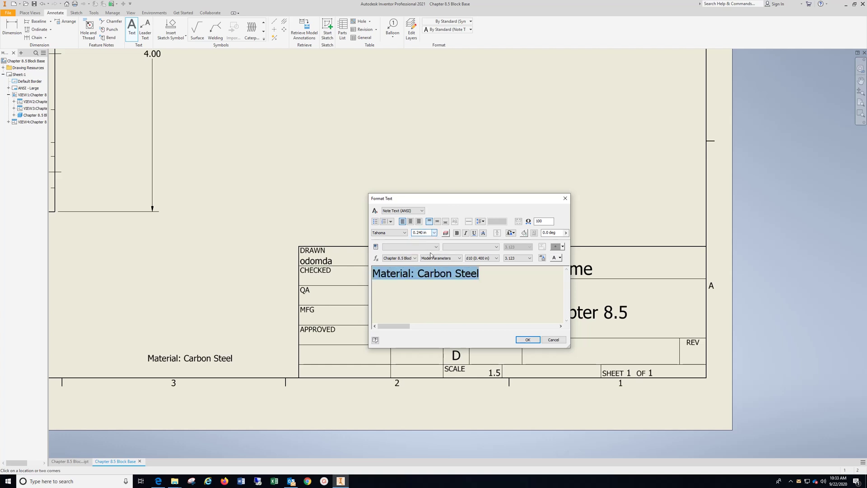
{"action": "left_click", "coordinate": [528, 340]}
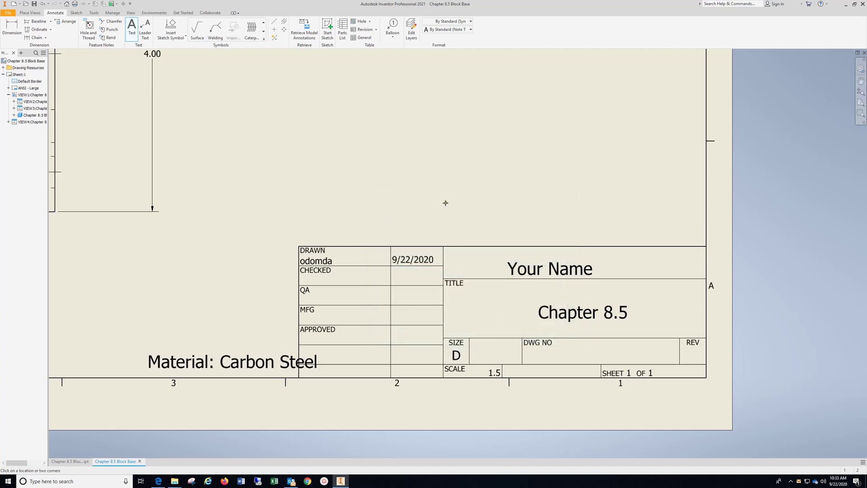
{"action": "key", "text": "Escape"}
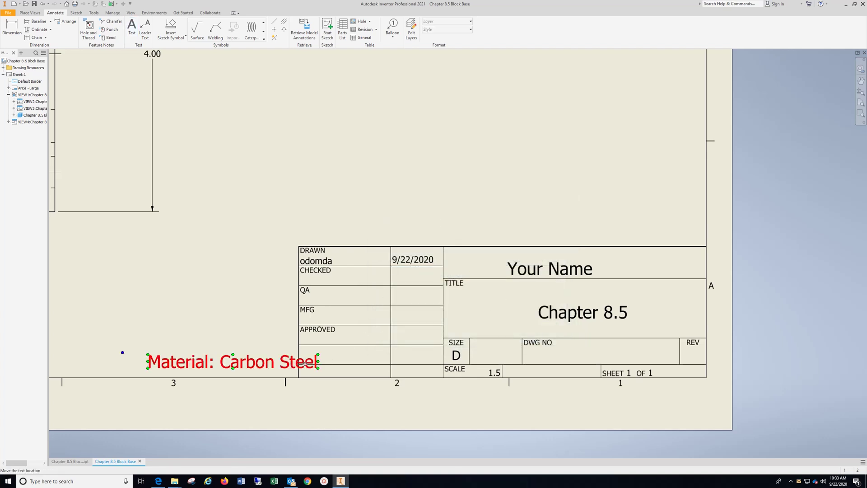
- Slide the material note further left, and realign 'Your Name' and 'Chapter 8.5' centred in the title block
{"action": "left_click_drag", "start_coordinate": [256, 363], "coordinate": [207, 362]}
{"action": "left_click_drag", "start_coordinate": [554, 267], "coordinate": [578, 262]}
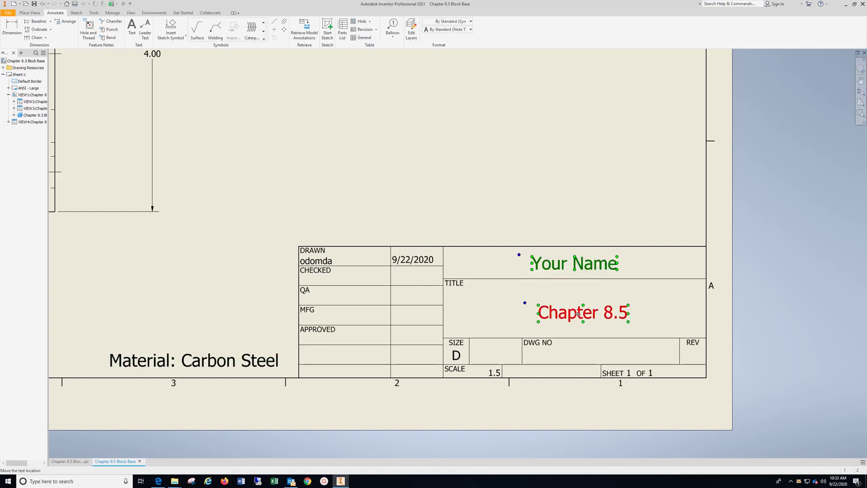
{"action": "left_click_drag", "start_coordinate": [578, 314], "coordinate": [569, 307]}
{"action": "left_click", "coordinate": [575, 175]}
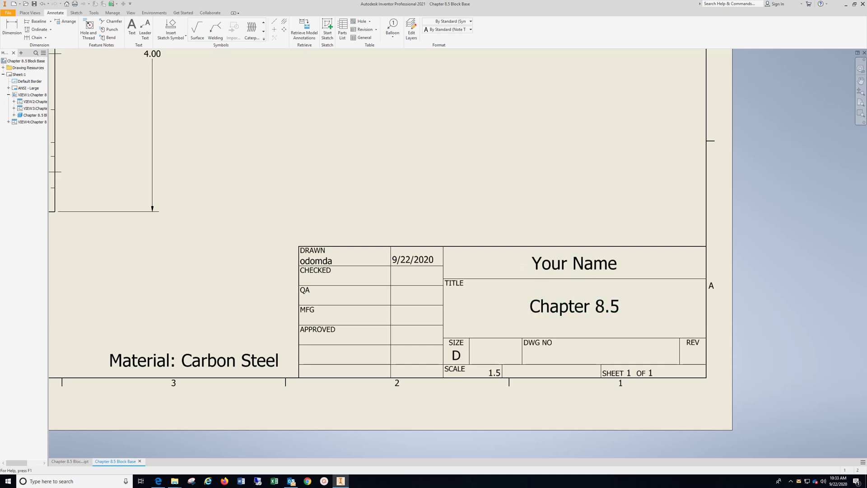
{"action": "left_click", "coordinate": [791, 481]}
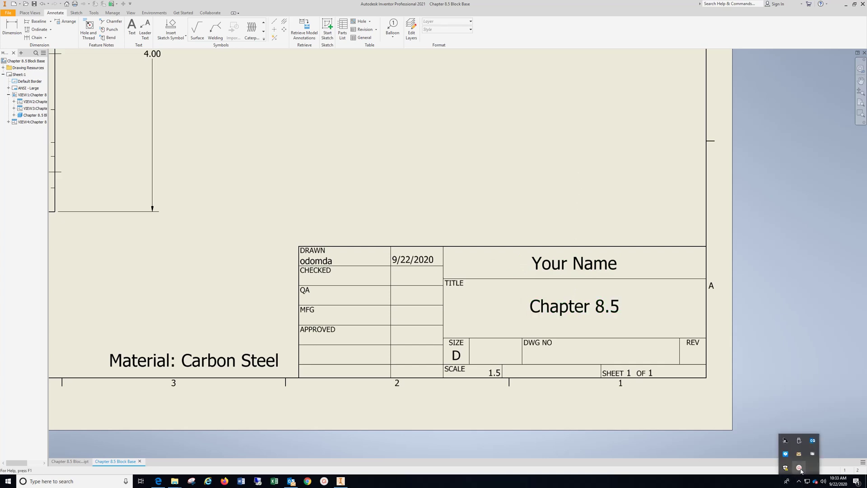
{"action": "left_click", "coordinate": [800, 469]}
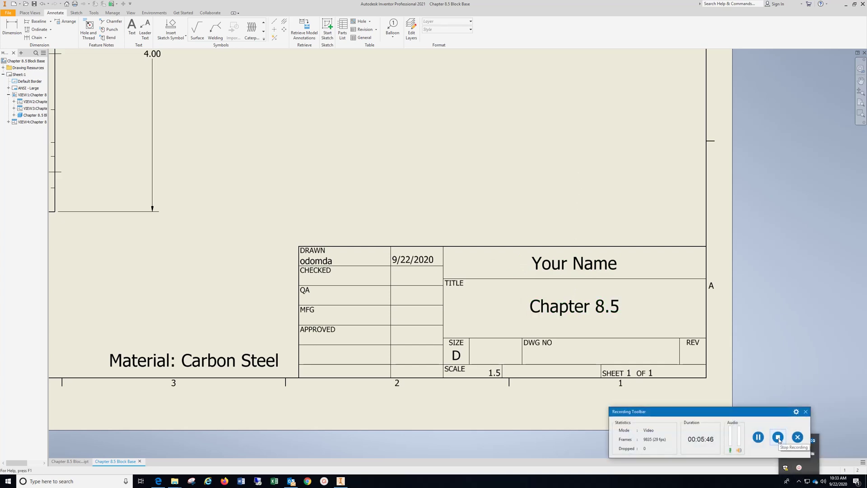